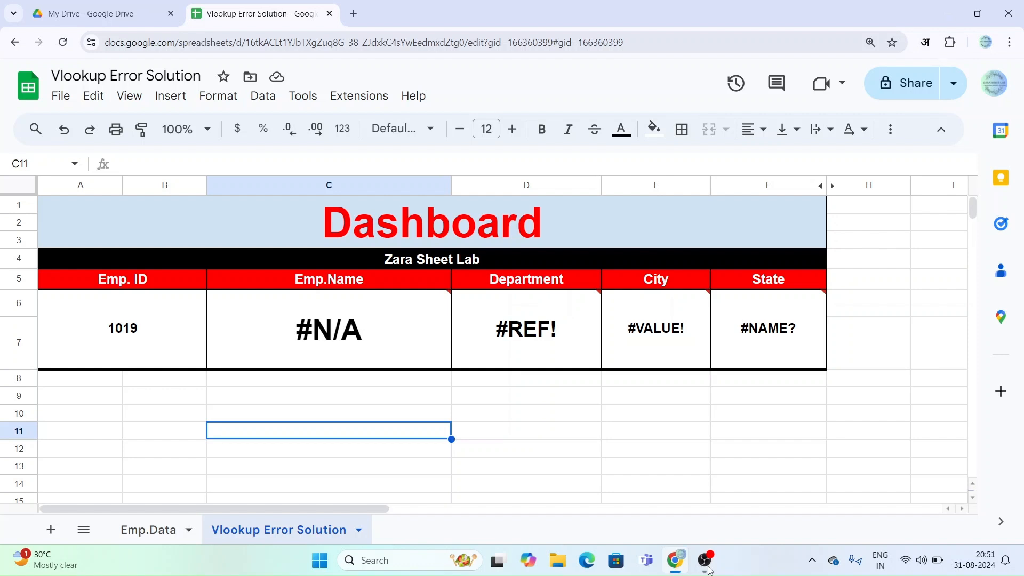
# - Examine the dashboard's Emp. ID and the Emp.Name VLOOKUP error, including the formula's range, index and is_sorted arguments
pyautogui.click(379, 336)
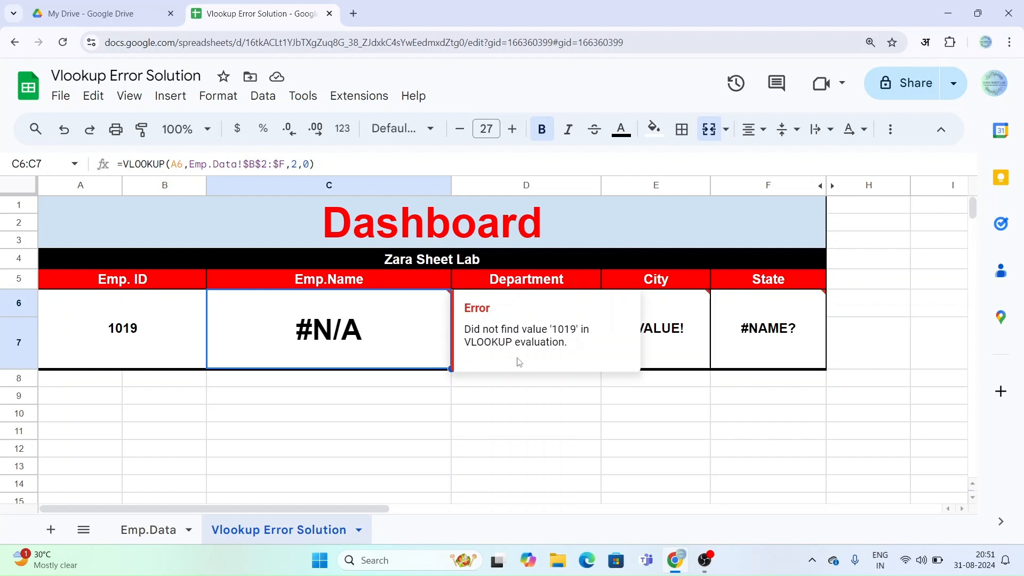
pyautogui.click(157, 335)
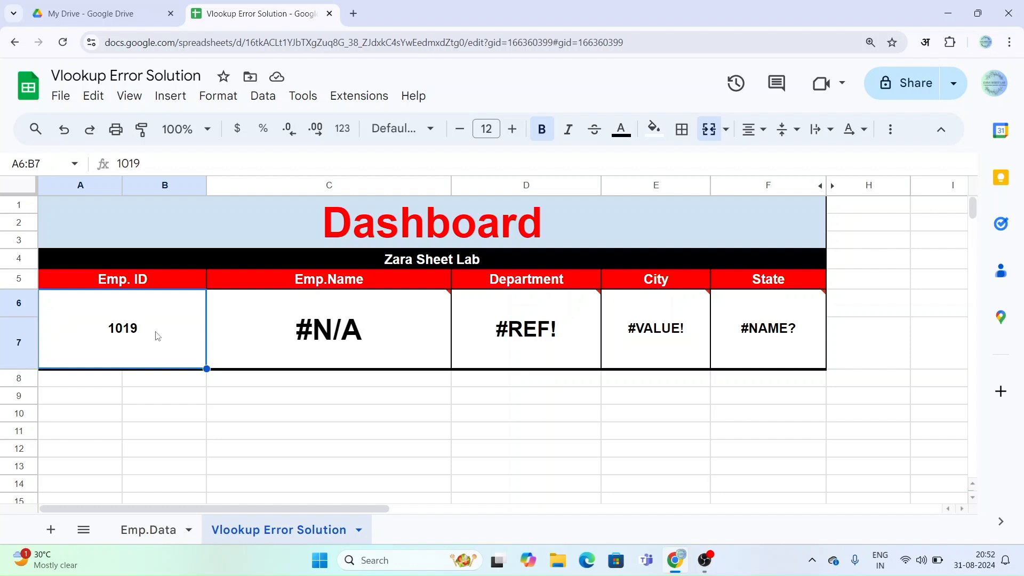
pyautogui.press('Right')
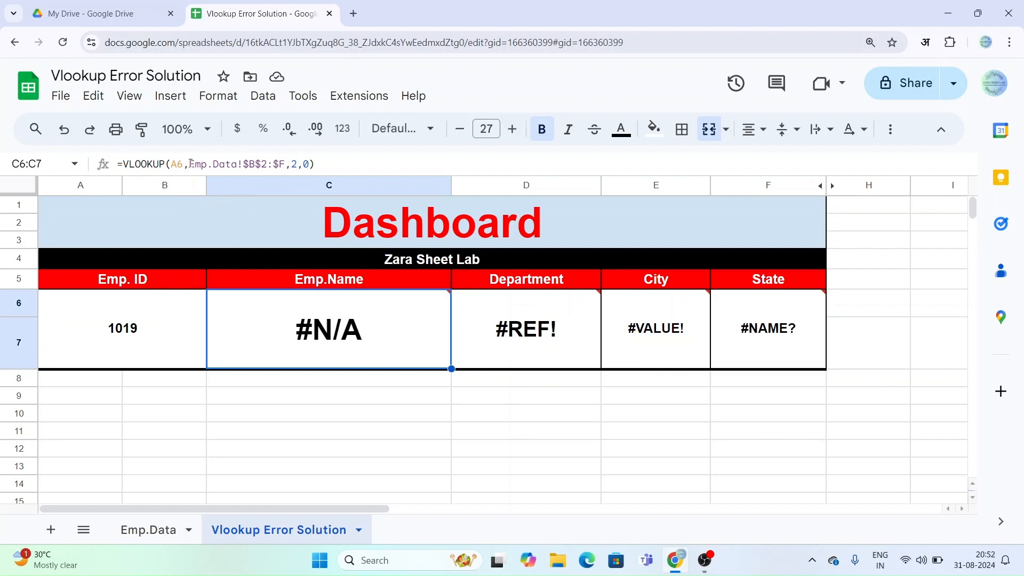
pyautogui.moveTo(190, 164); pyautogui.dragTo(284, 161)
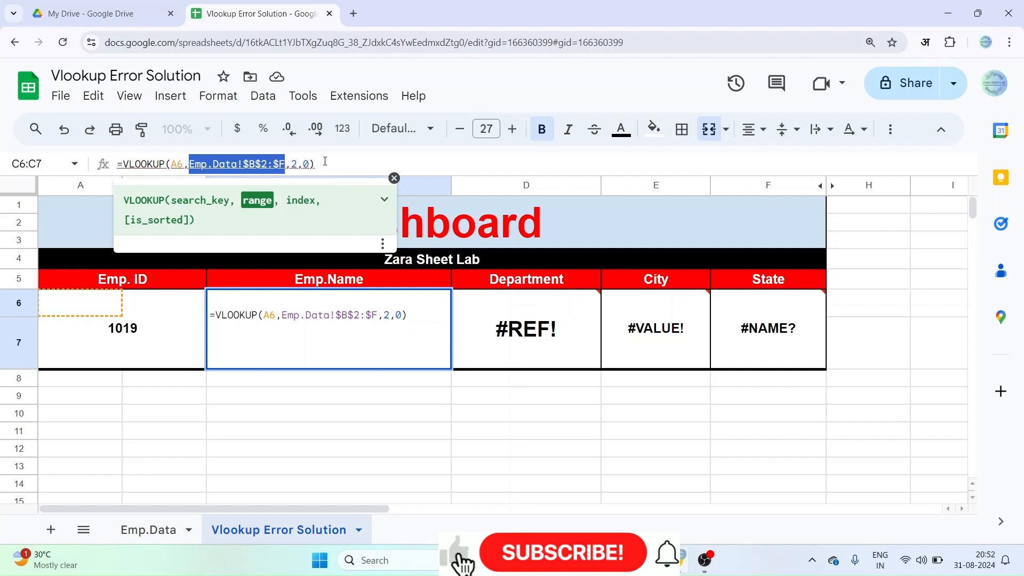
pyautogui.click(300, 163)
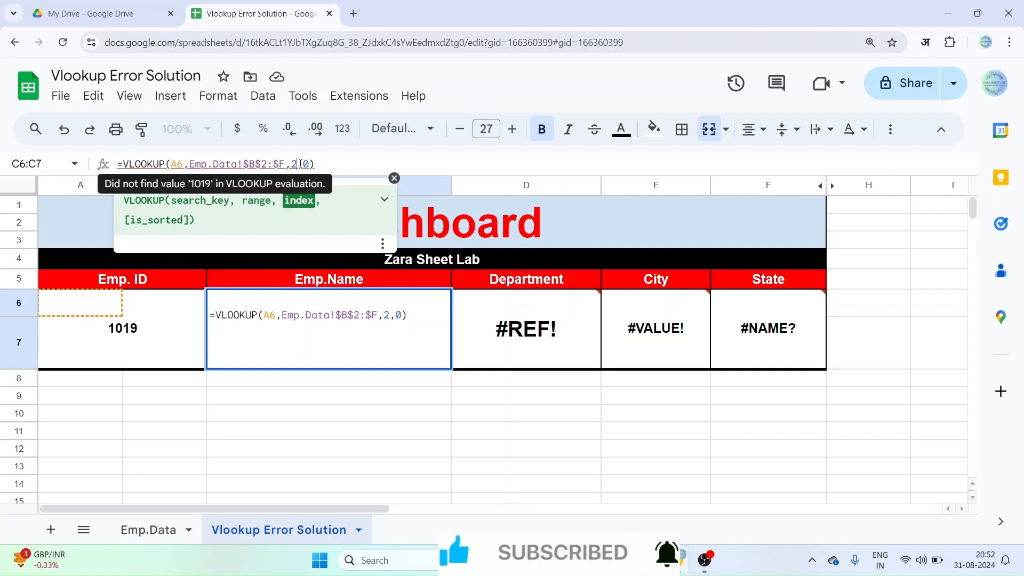
pyautogui.click(311, 164)
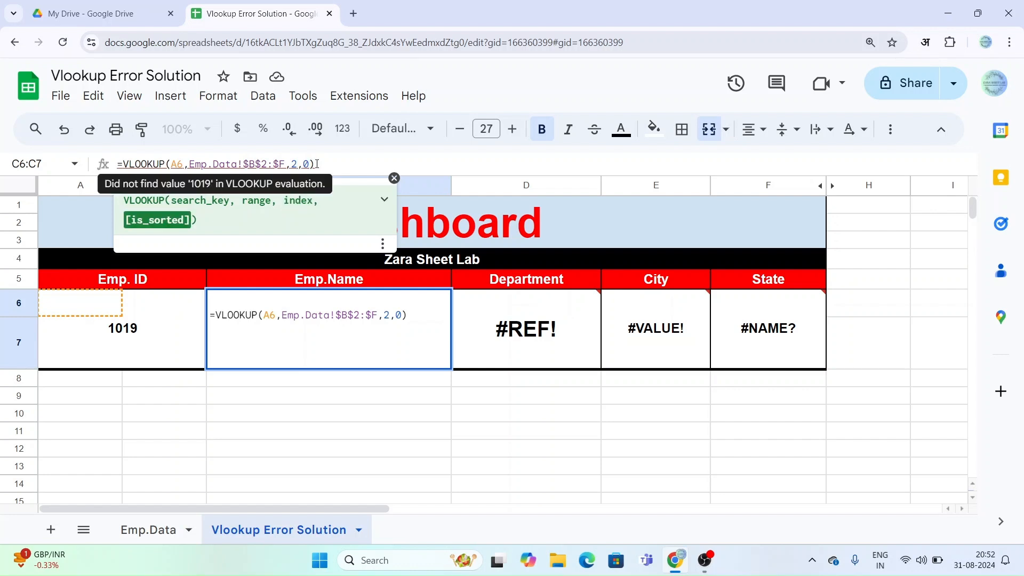
pyautogui.click(330, 164)
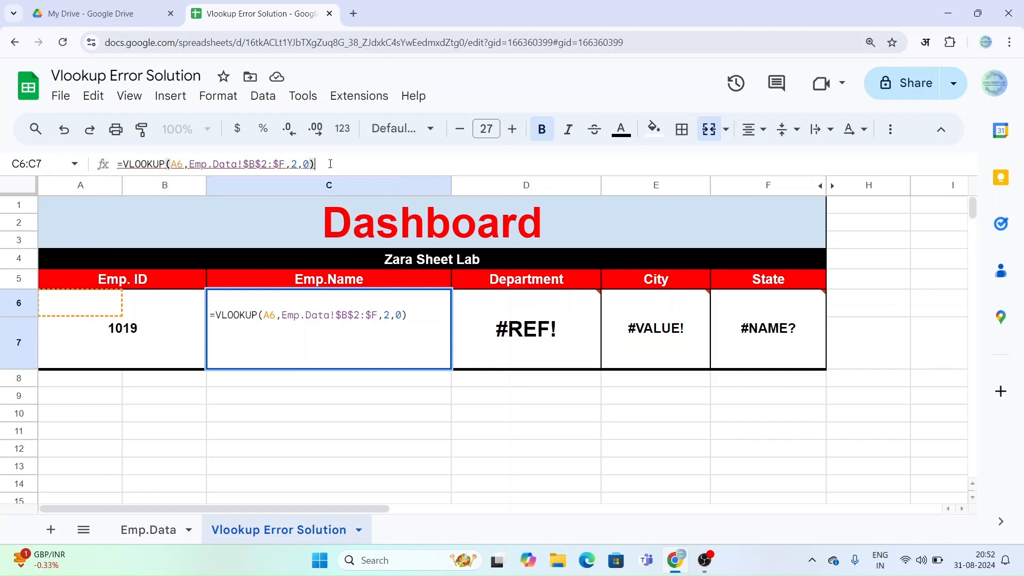
pyautogui.click(316, 390)
pyautogui.click(306, 354)
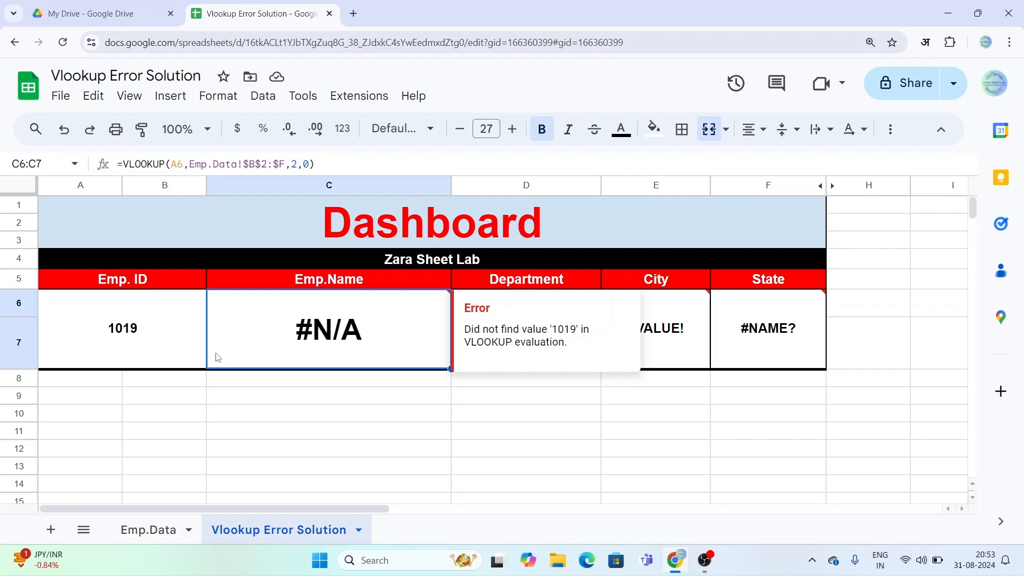
pyautogui.click(165, 340)
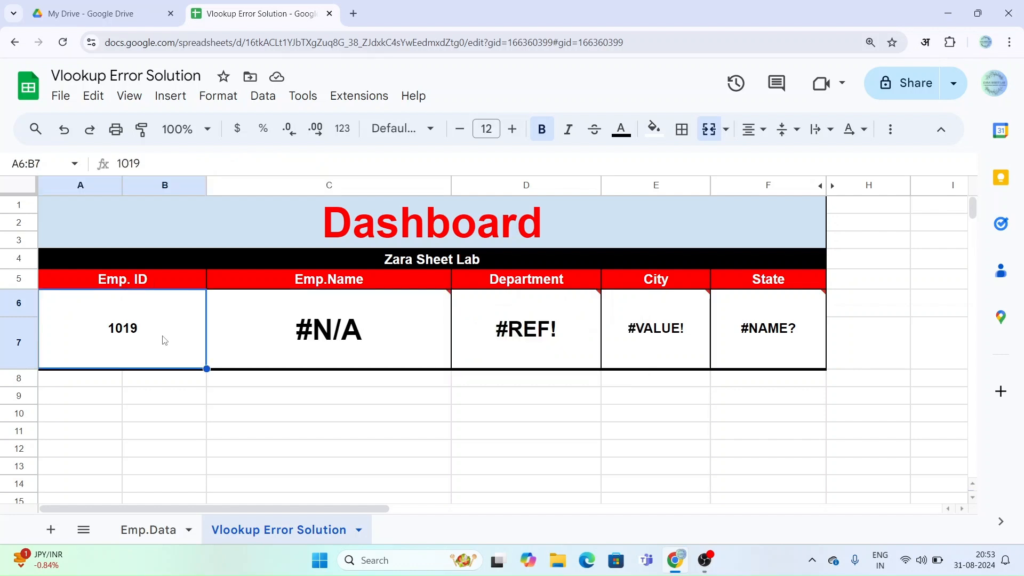
pyautogui.click(304, 346)
# - Freeze the header row of the Emp.Data sheet
pyautogui.click(163, 531)
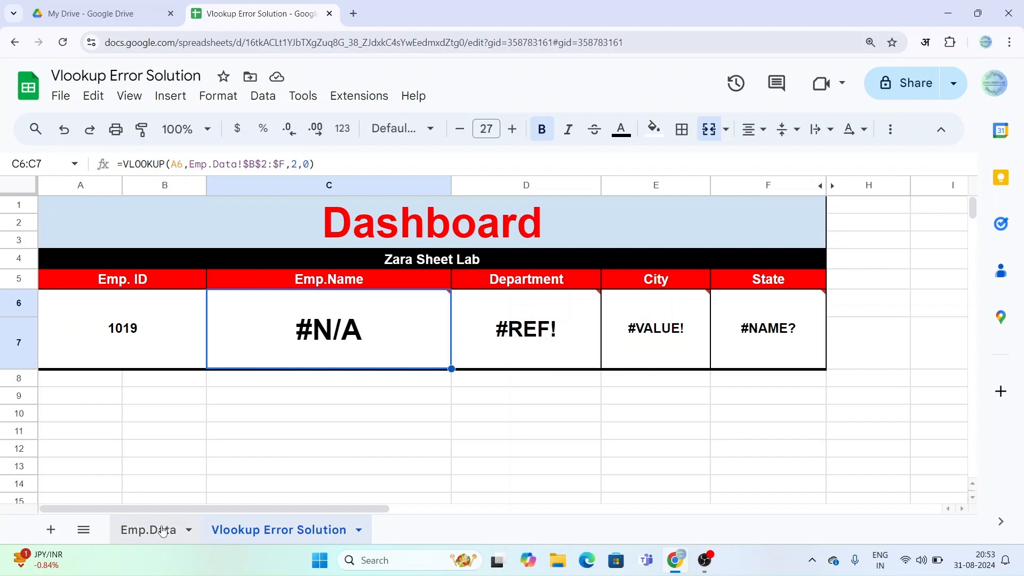
pyautogui.scroll(3, 188, 376)
pyautogui.scroll(5, 188, 376)
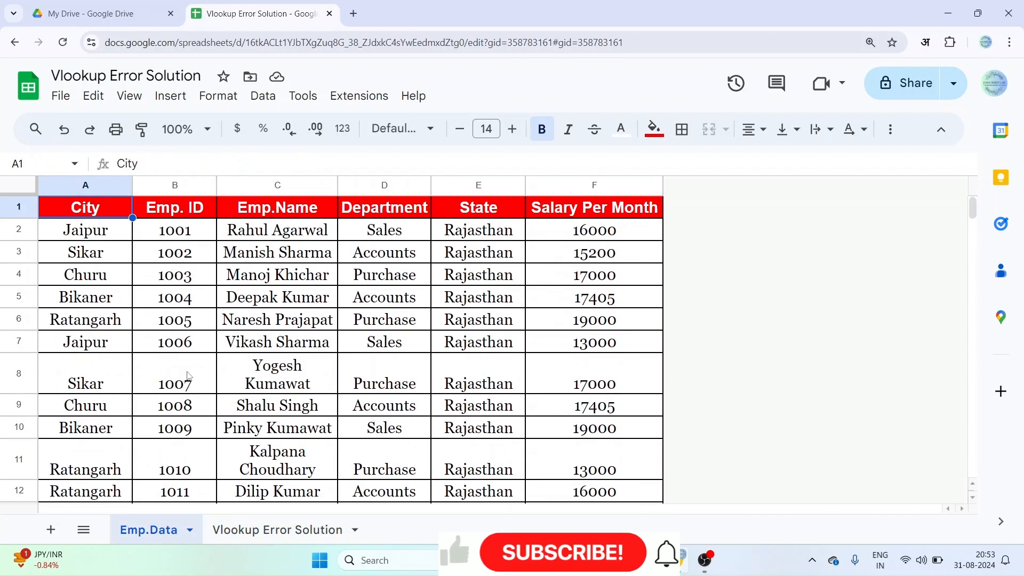
pyautogui.click(177, 258)
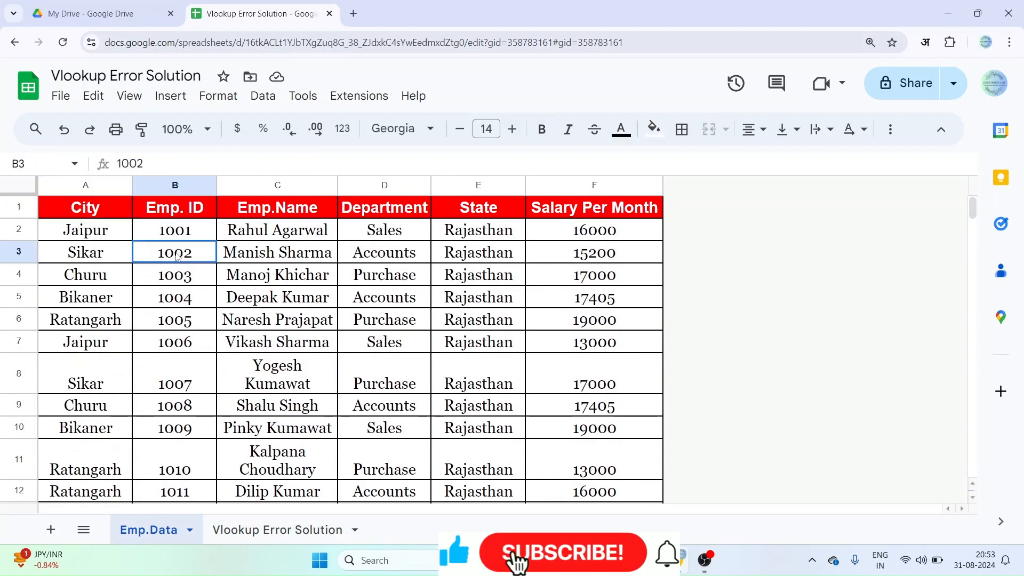
pyautogui.scroll(-5, 178, 257)
pyautogui.scroll(3, 178, 258)
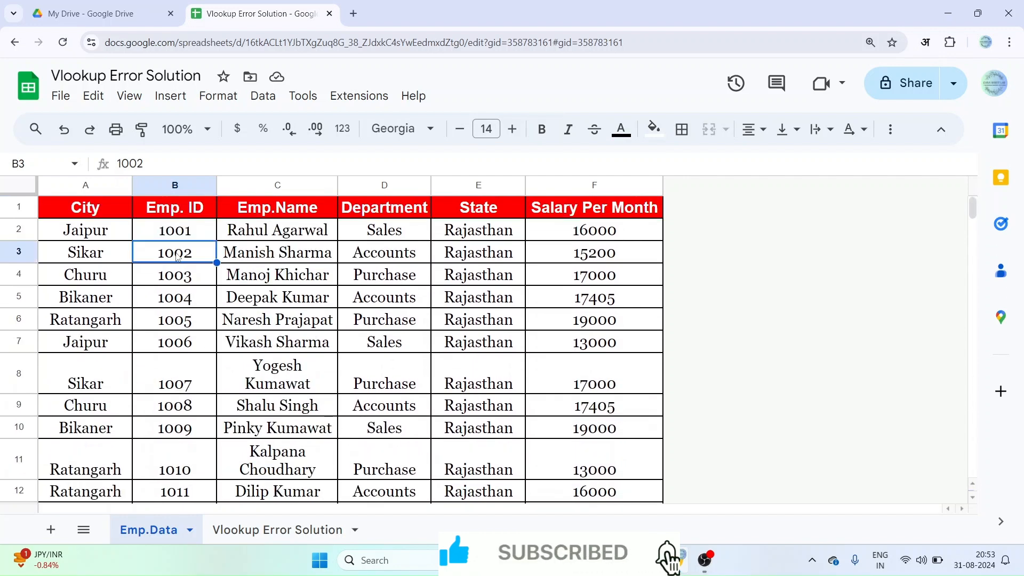
pyautogui.moveTo(29, 196); pyautogui.dragTo(30, 219)
# - Check the Emp. ID column in Emp.Data down to its last entry against the dashboard's Emp. ID
pyautogui.click(160, 313)
pyautogui.scroll(-5, 160, 313)
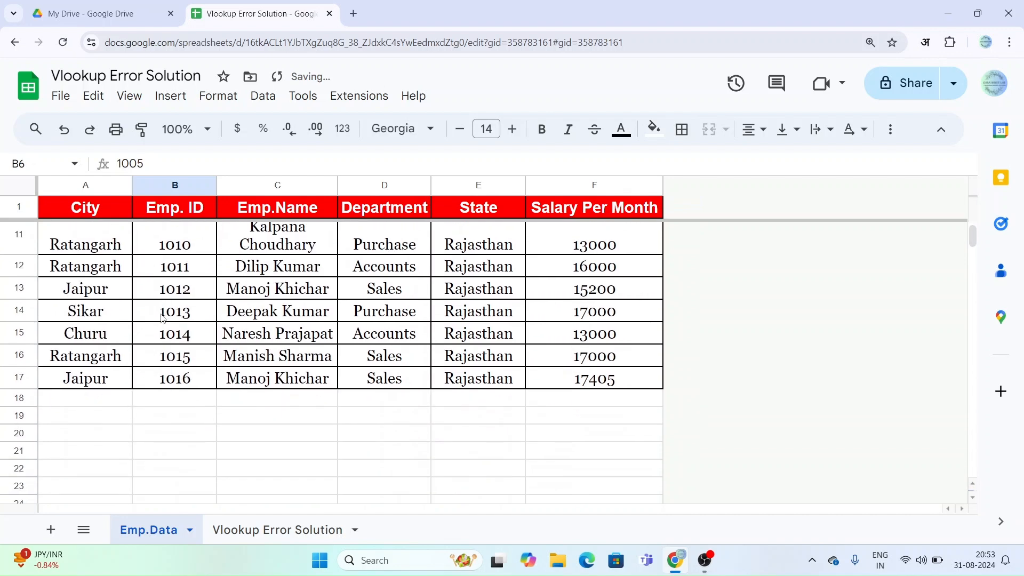
pyautogui.scroll(1, 163, 318)
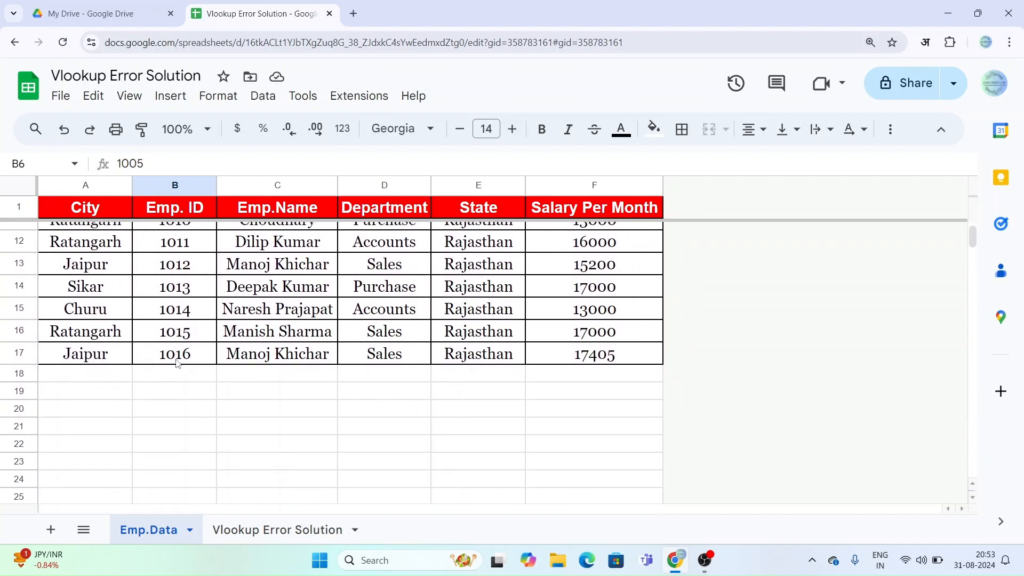
pyautogui.click(215, 391)
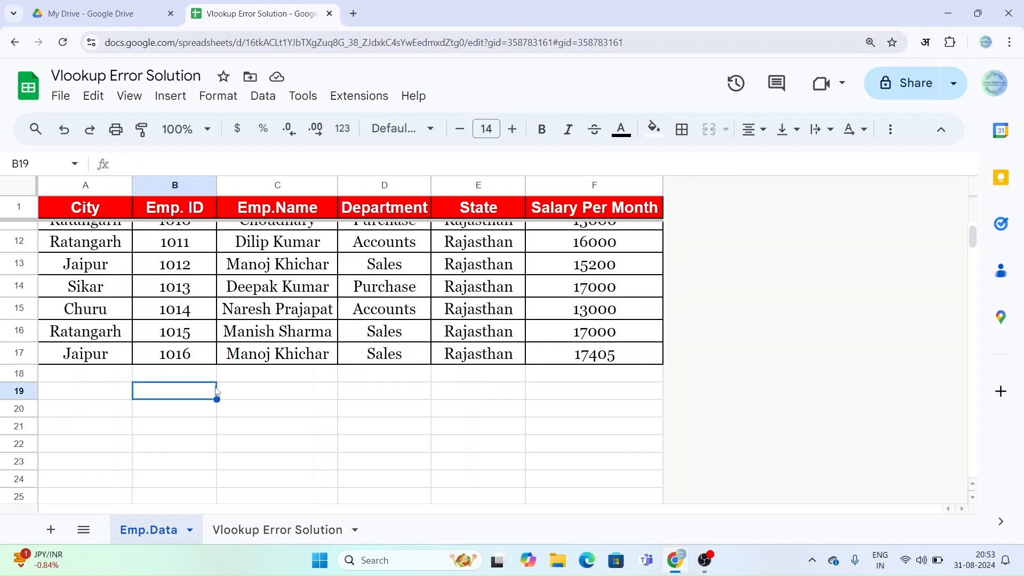
pyautogui.click(177, 361)
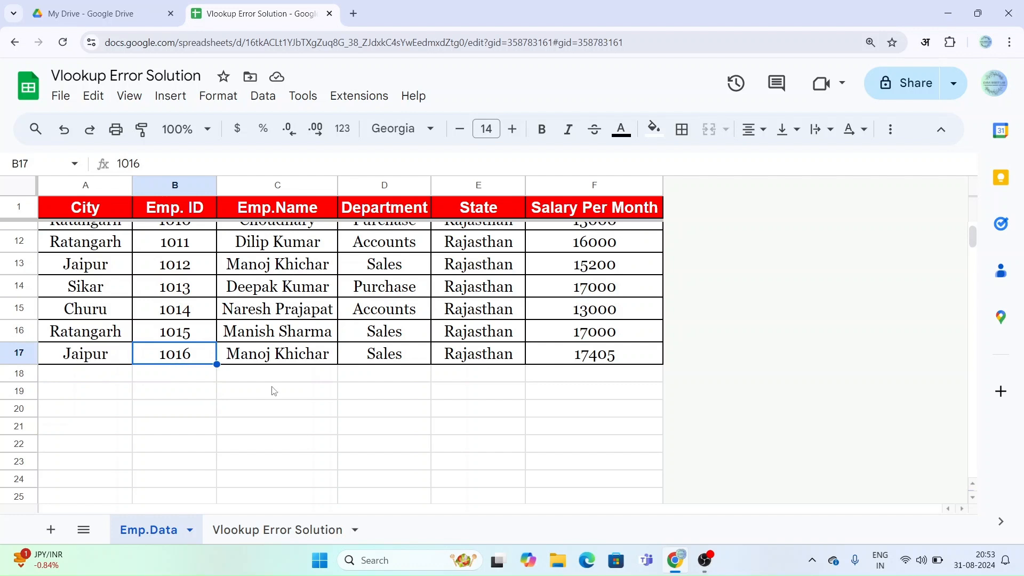
pyautogui.click(312, 414)
pyautogui.click(275, 530)
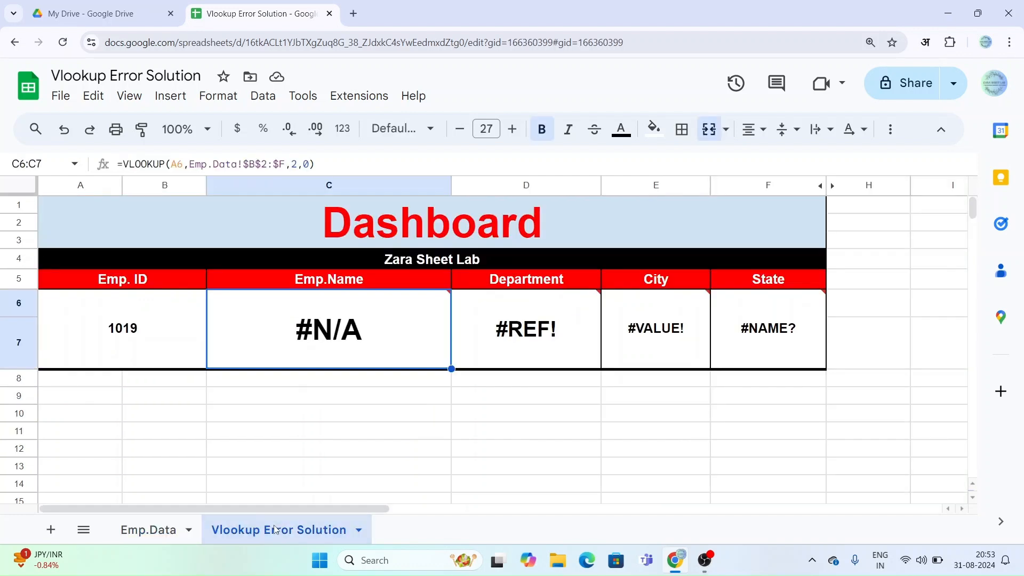
pyautogui.click(148, 359)
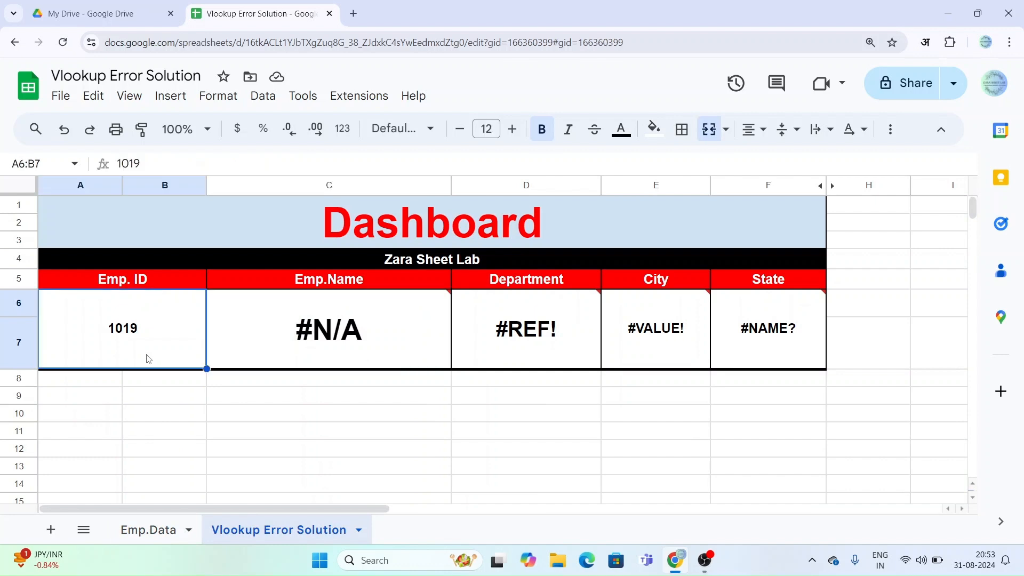
# - Insert an IFNA function around the start of the Emp.Name VLOOKUP formula, using the whole VLOOKUP as its value argument
pyautogui.click(257, 359)
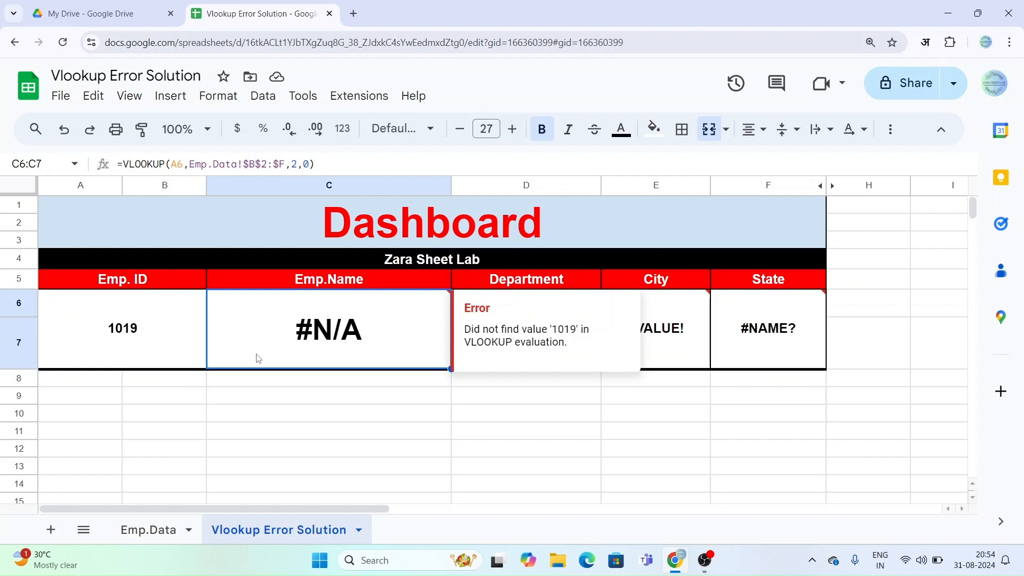
pyautogui.click(124, 162)
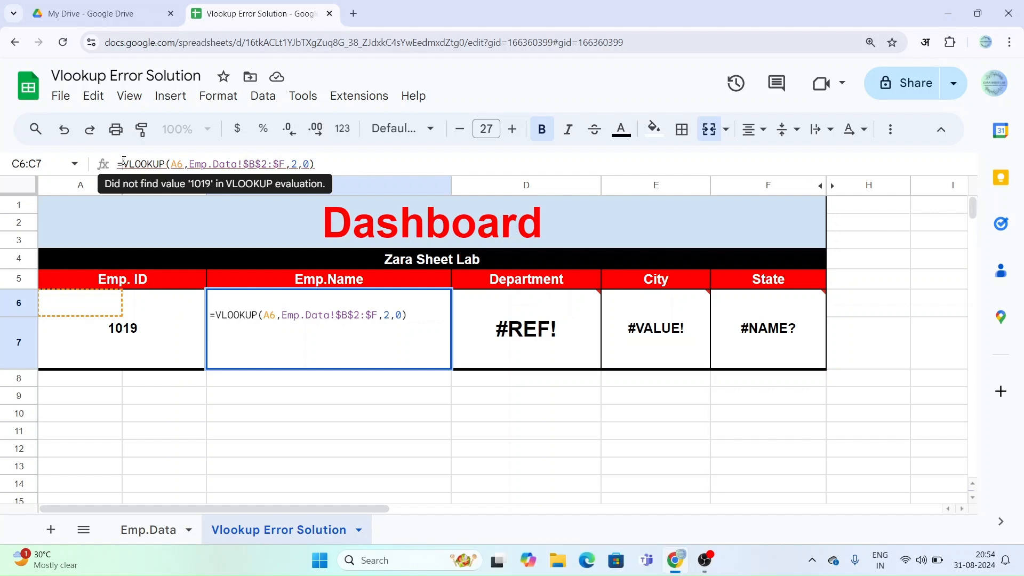
pyautogui.write('ifna')
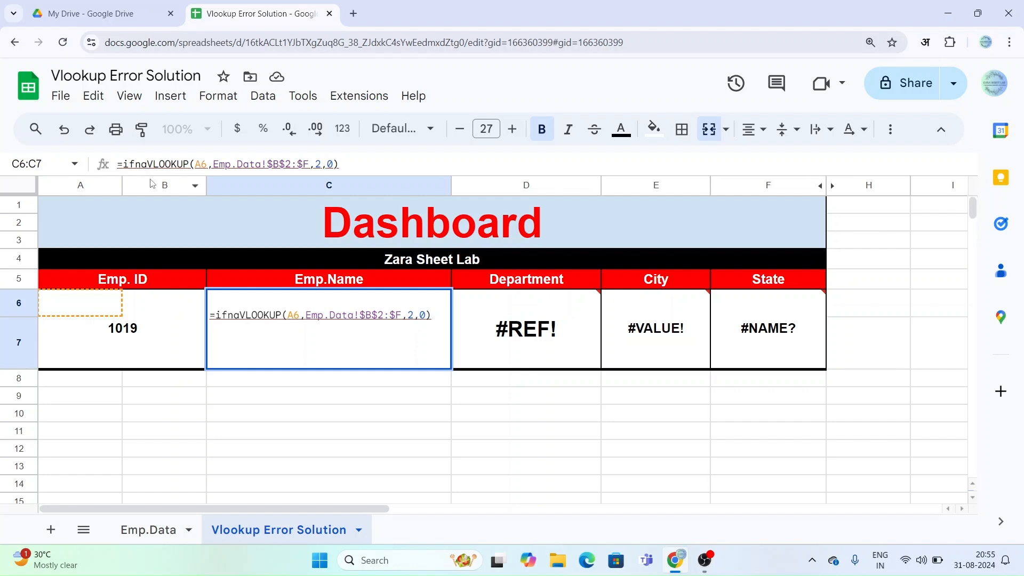
pyautogui.write('(')
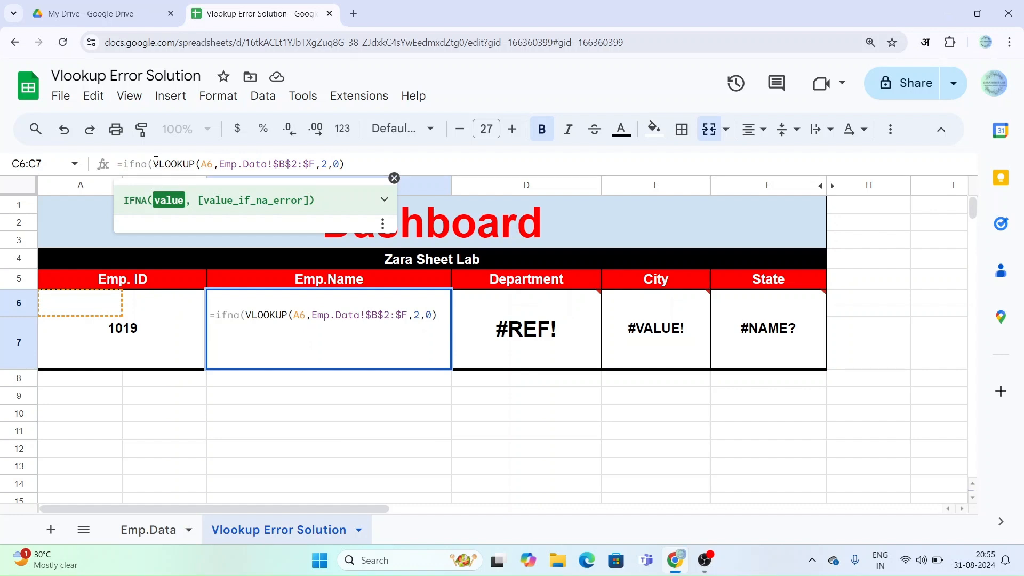
pyautogui.moveTo(154, 164); pyautogui.dragTo(347, 158)
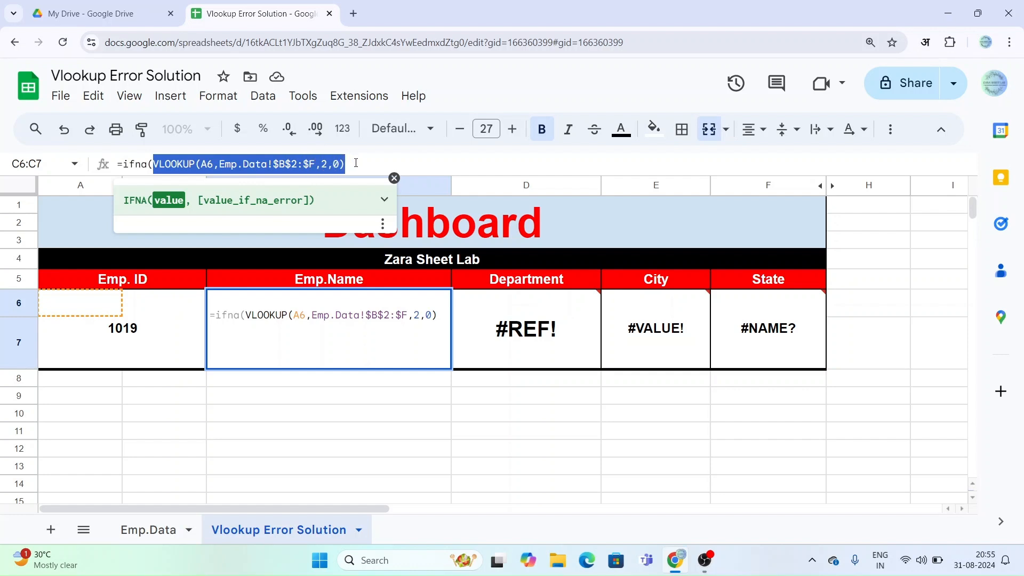
pyautogui.click(355, 163)
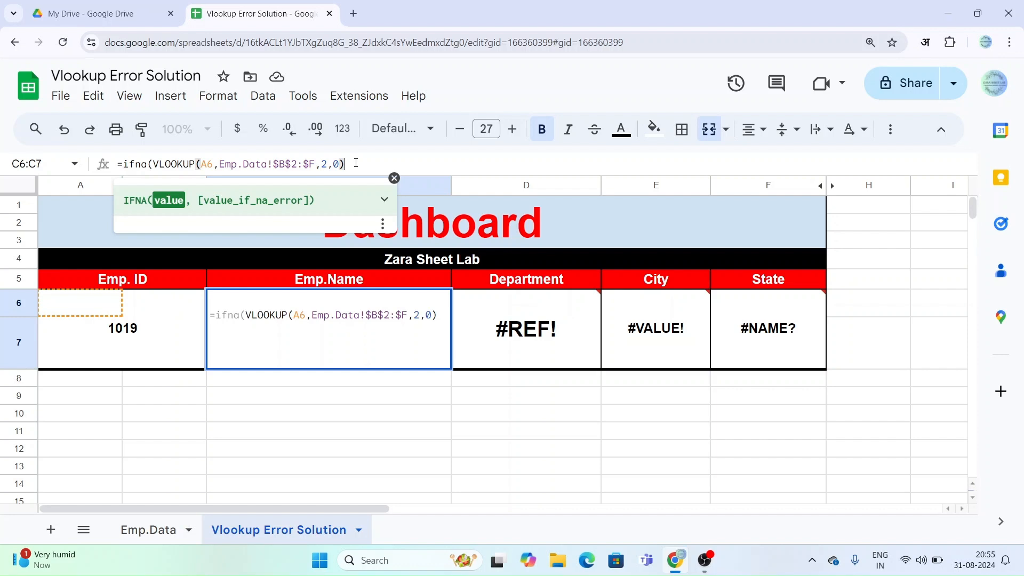
# - Complete the Emp.Name IFNA formula with "Data Not Found" as the value returned on an N/A error
pyautogui.write(',')
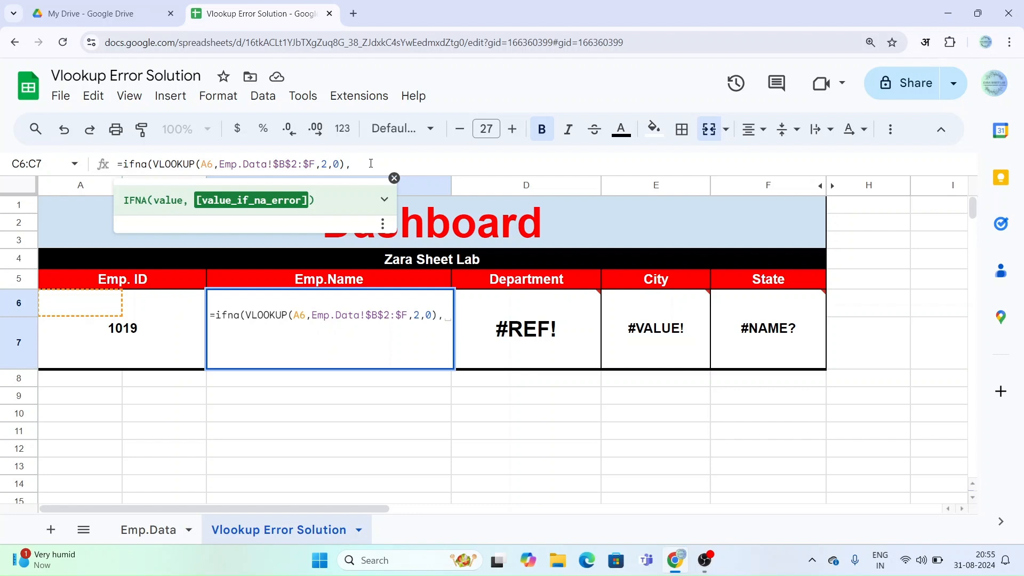
pyautogui.write('"')
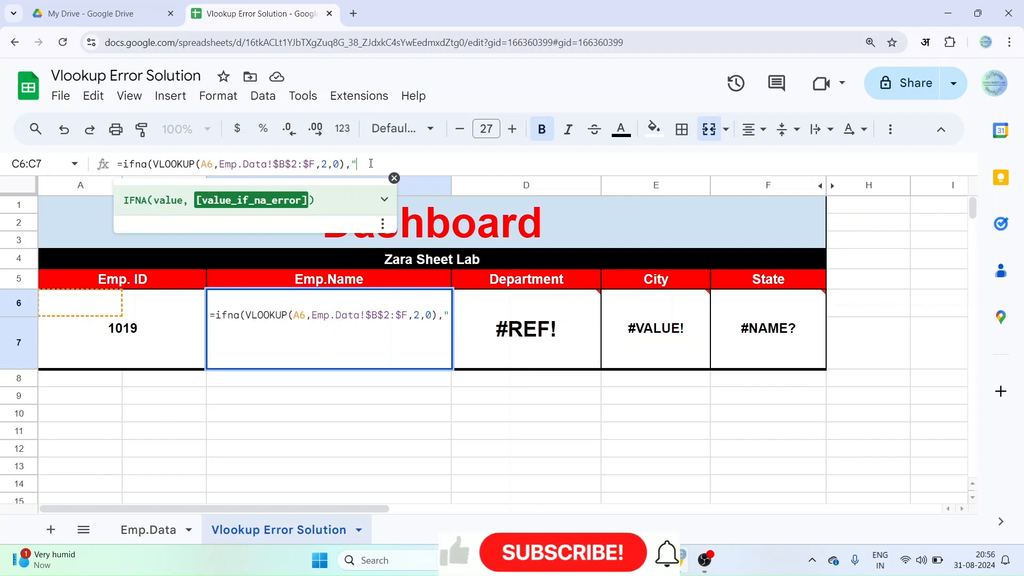
pyautogui.write('Data')
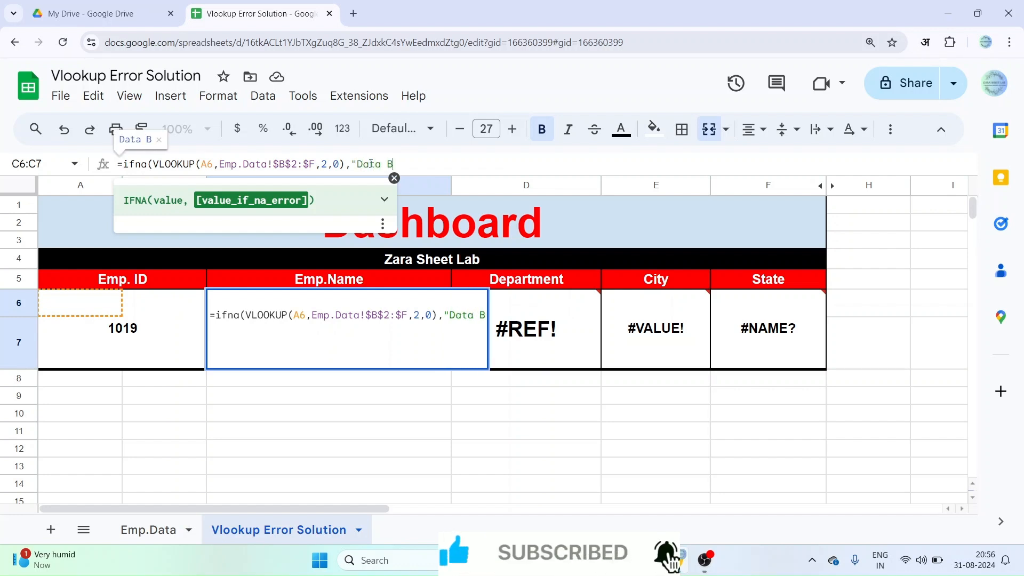
pyautogui.write(' Not ')
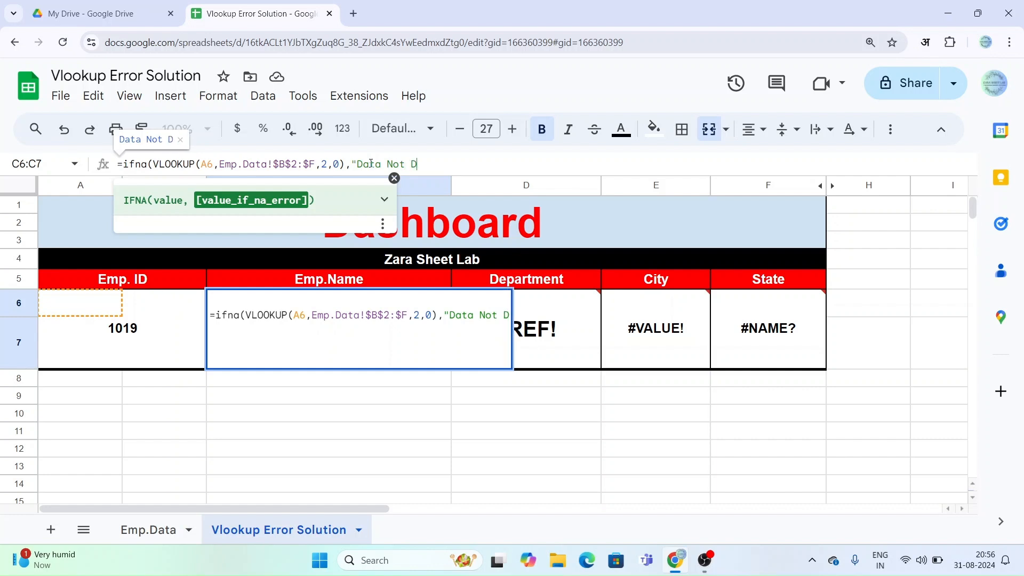
pyautogui.write('Found')
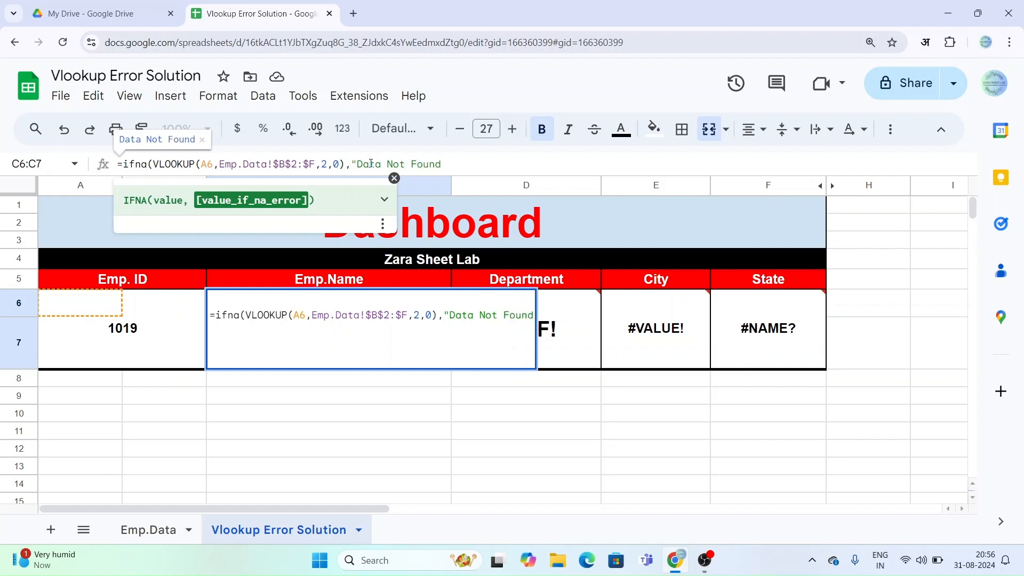
pyautogui.write('"')
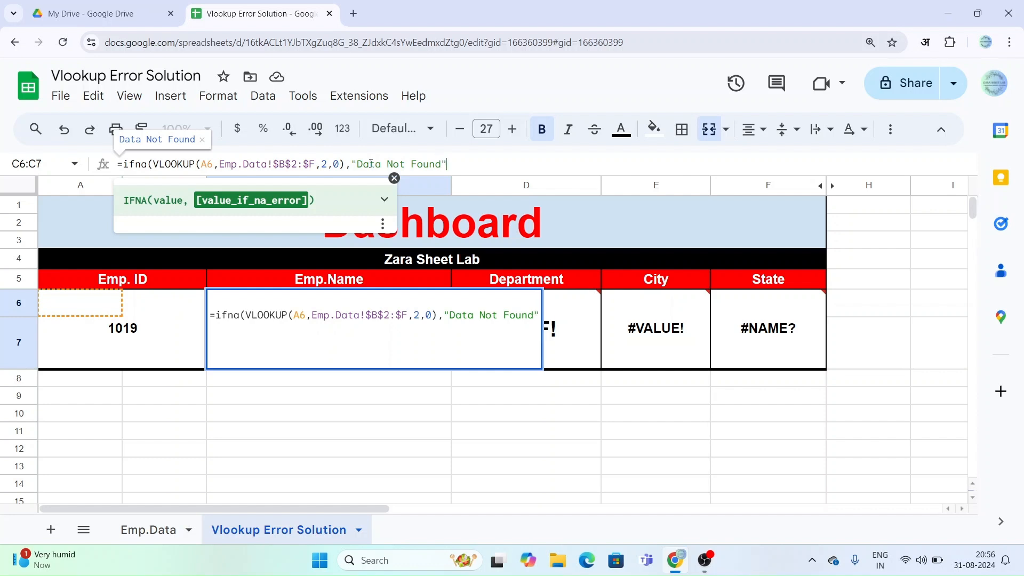
pyautogui.write(')')
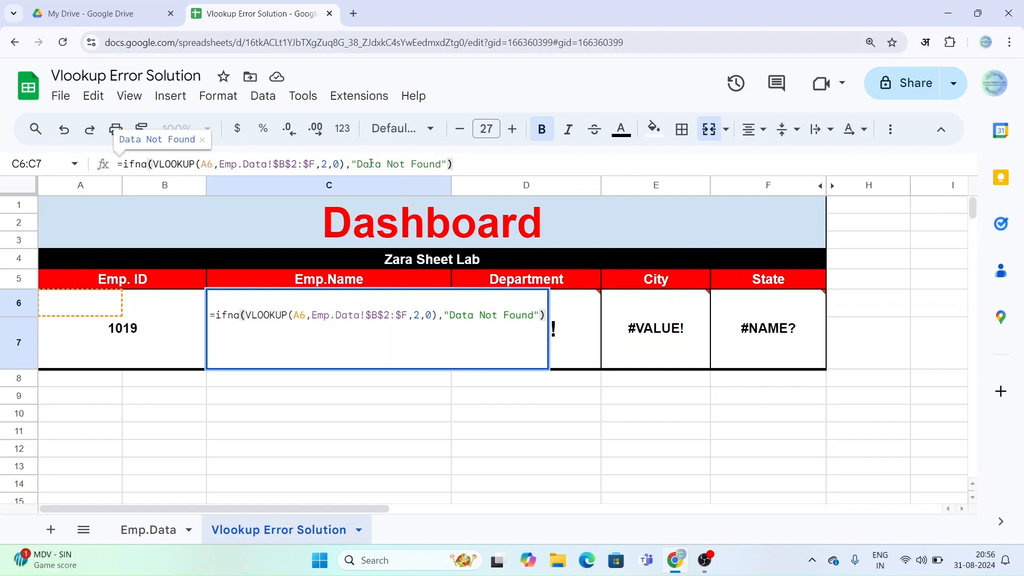
pyautogui.press('Return')
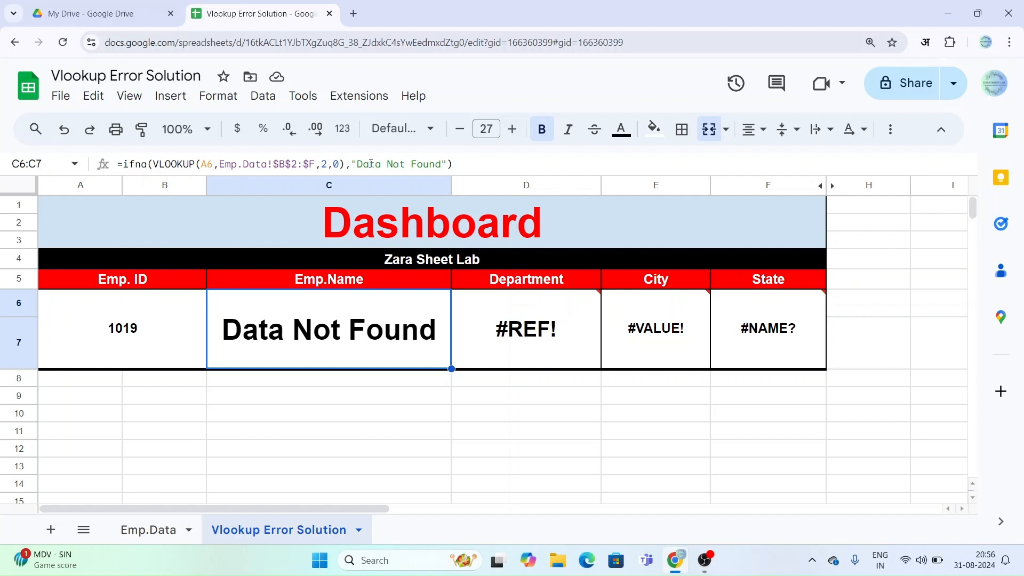
# - Set the dashboard's Emp. ID to the first ID listed in Emp.Data and check the Emp.Name lookup
pyautogui.click(167, 343)
pyautogui.write('1001')
pyautogui.click(167, 343)
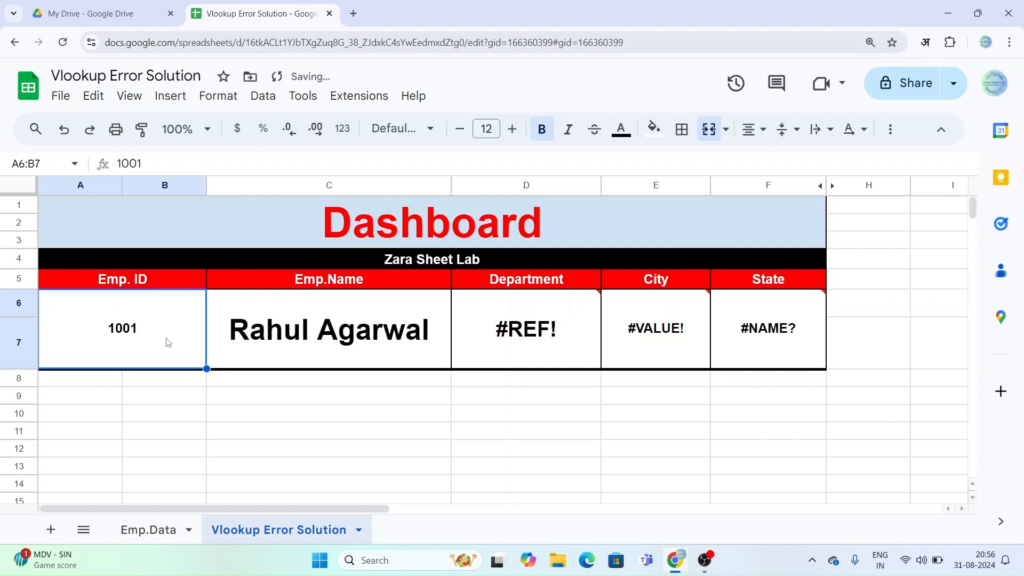
pyautogui.click(320, 349)
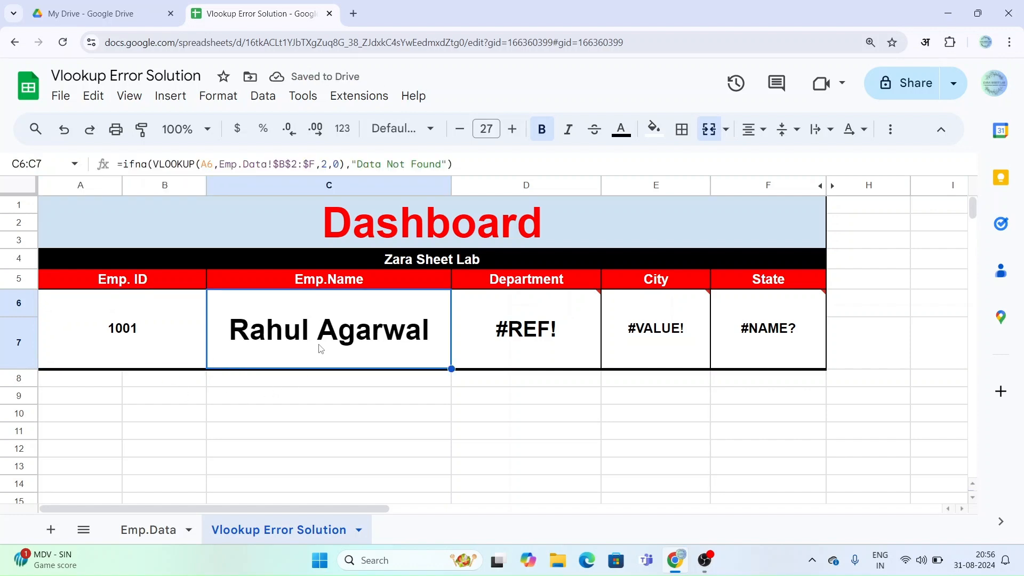
# - Set the dashboard's Emp. ID to an ID absent from Emp.Data to test the IFNA fallback
pyautogui.click(154, 343)
pyautogui.write('1020')
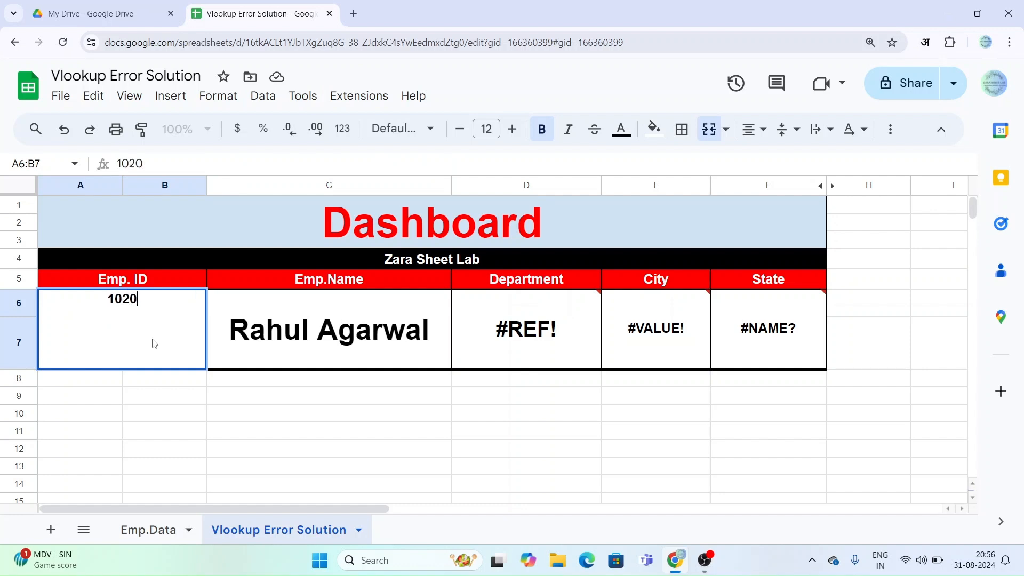
pyautogui.press('Return')
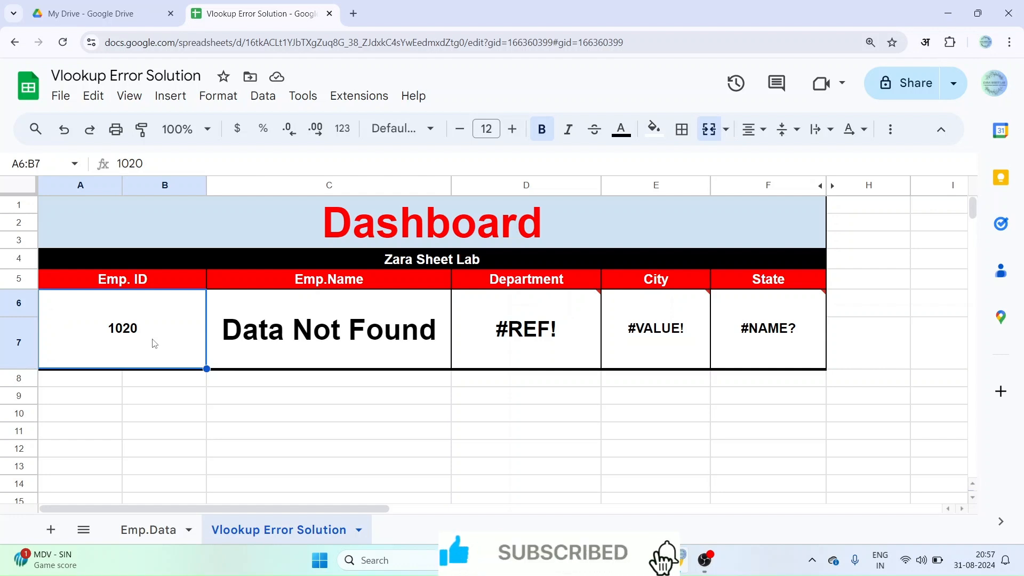
# - Replace IFNA with IFERROR in the Emp.Name formula, keeping the VLOOKUP as its value argument
pyautogui.click(300, 319)
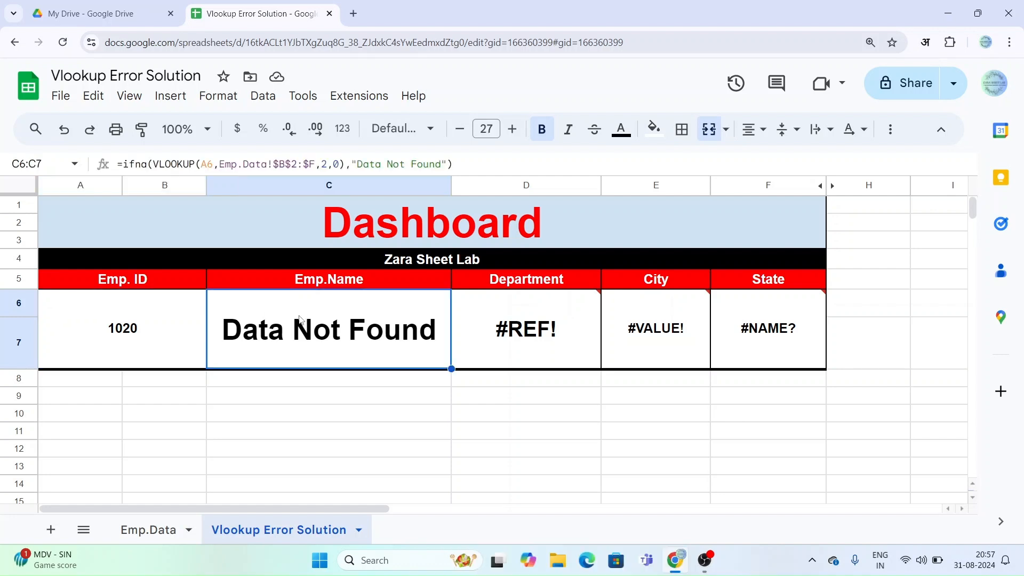
pyautogui.click(150, 164)
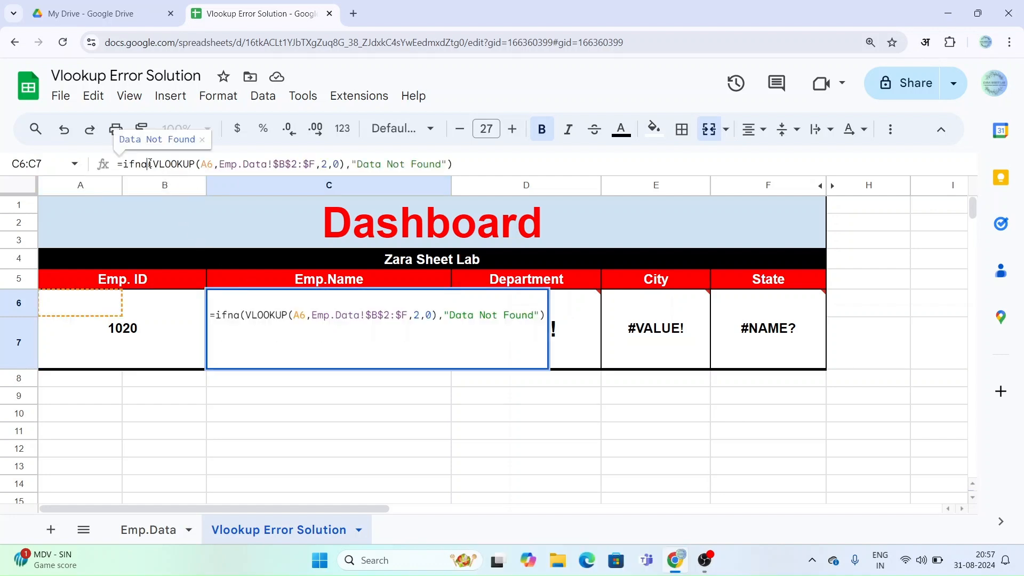
pyautogui.press('BackSpace')
pyautogui.press('BackSpace')
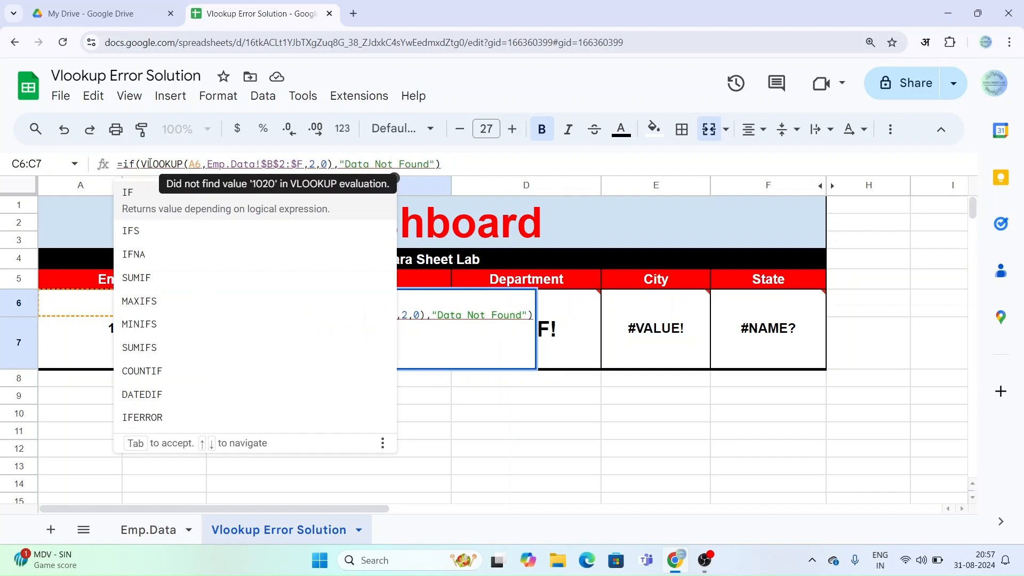
pyautogui.write('error')
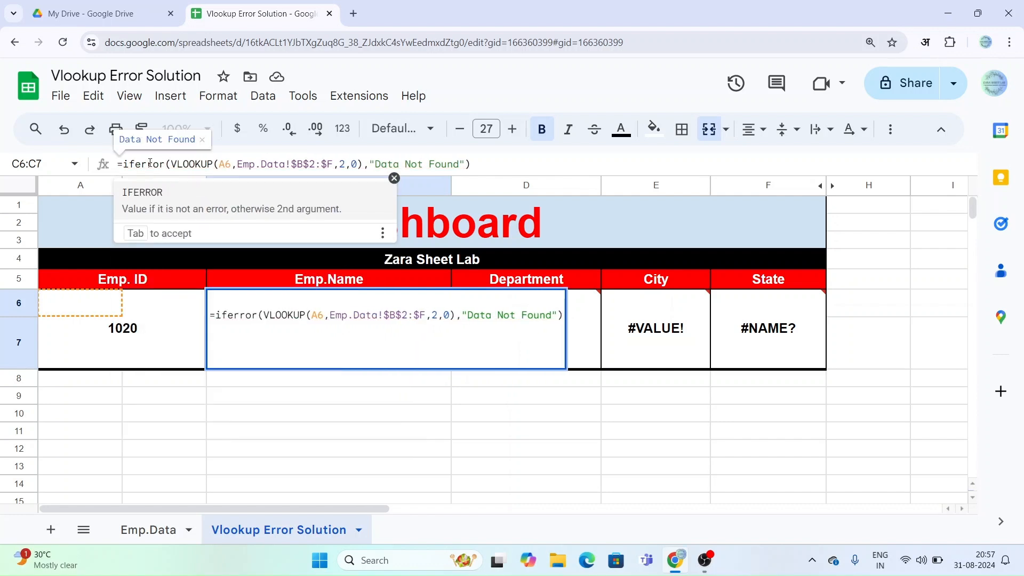
pyautogui.click(171, 200)
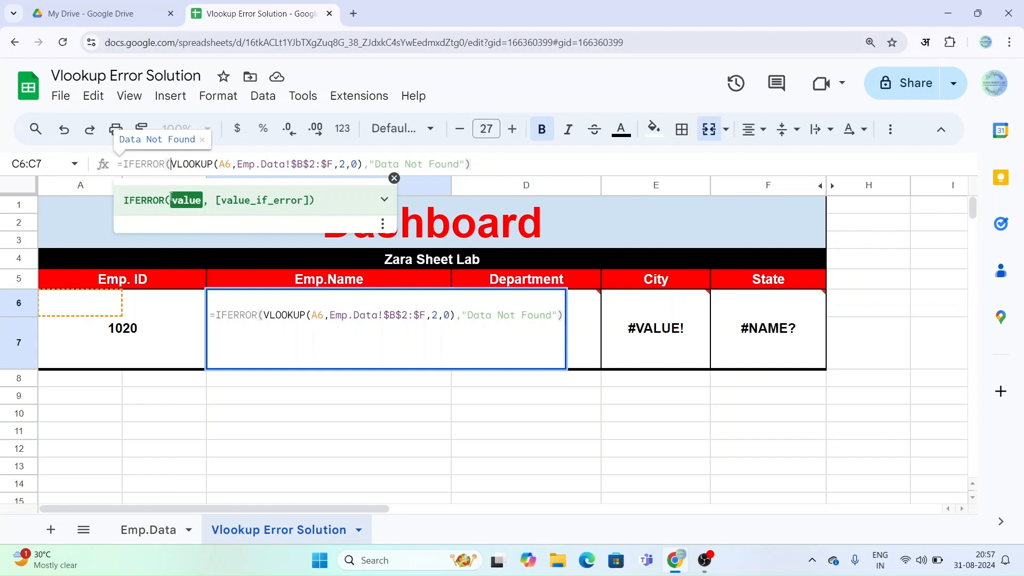
pyautogui.click(147, 164)
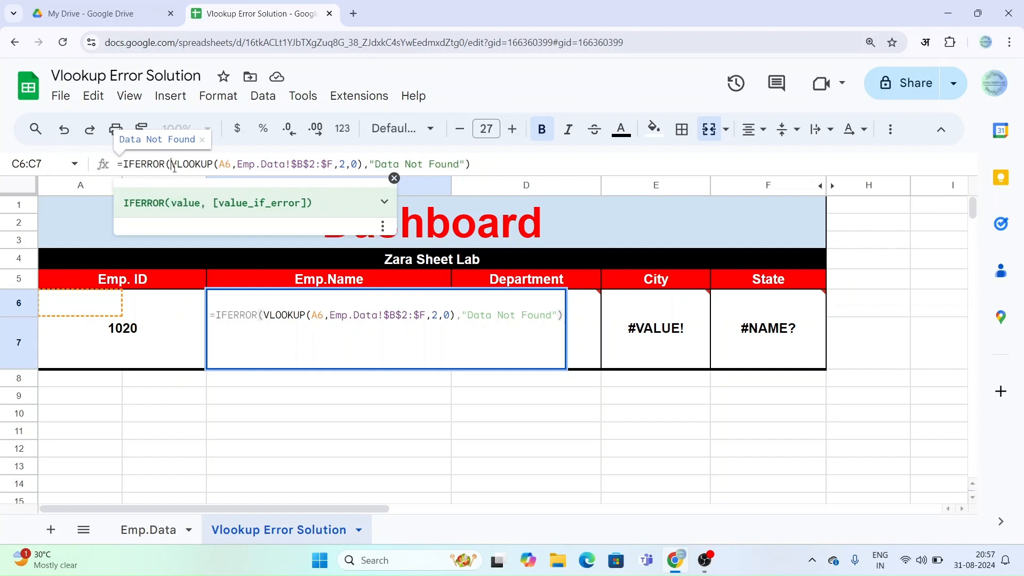
pyautogui.click(172, 164)
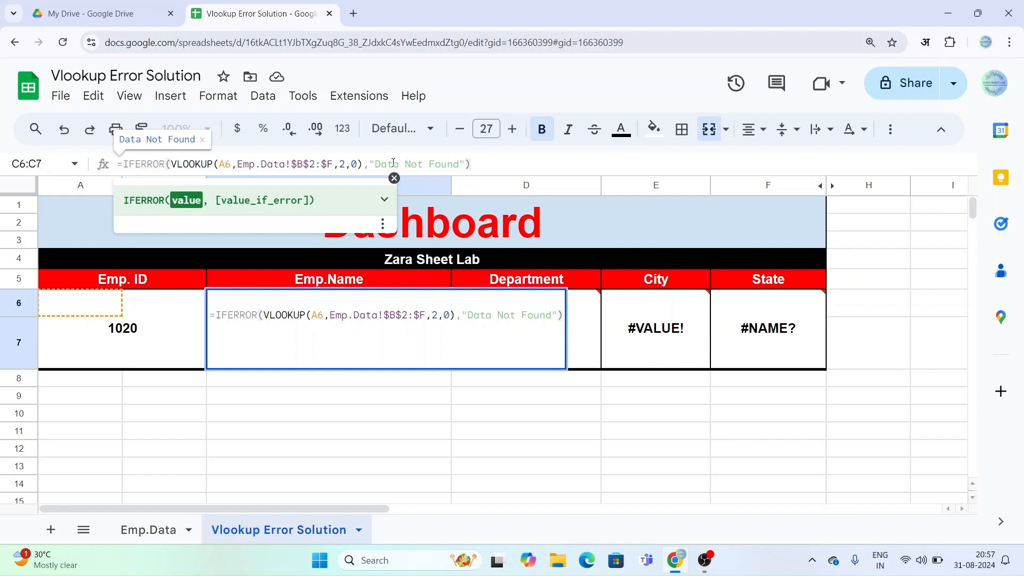
# - Change the Emp.Name IFERROR formula's value_if_error text to "Missing Data"
pyautogui.click(460, 163)
pyautogui.press('BackSpace')
pyautogui.press('BackSpace')
pyautogui.press('BackSpace')
pyautogui.press('BackSpace')
pyautogui.press('BackSpace')
pyautogui.press('BackSpace')
pyautogui.press('BackSpace')
pyautogui.press('BackSpace')
pyautogui.press('BackSpace')
pyautogui.press('BackSpace')
pyautogui.press('BackSpace')
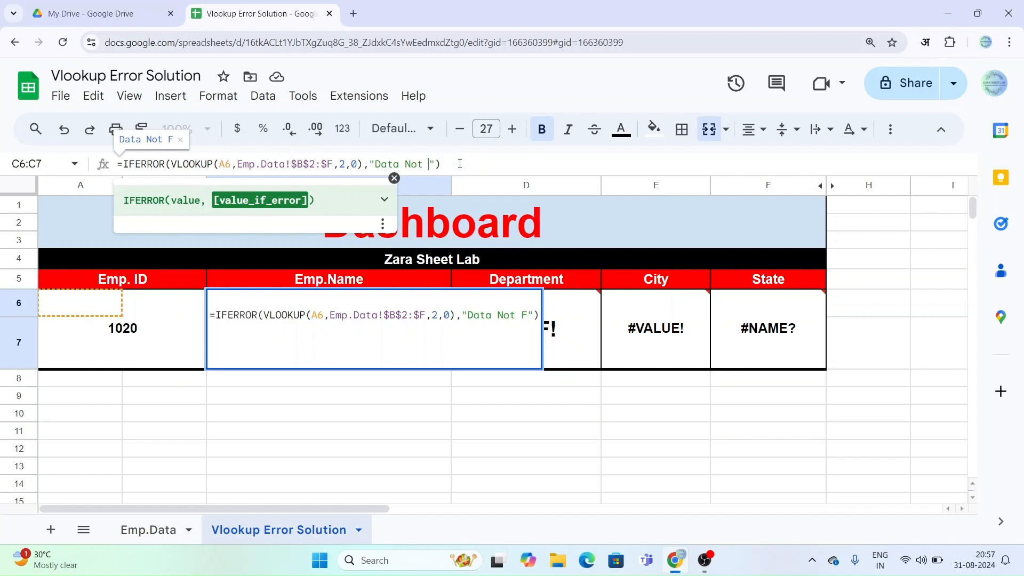
pyautogui.press('BackSpace')
pyautogui.press('BackSpace')
pyautogui.press('BackSpace')
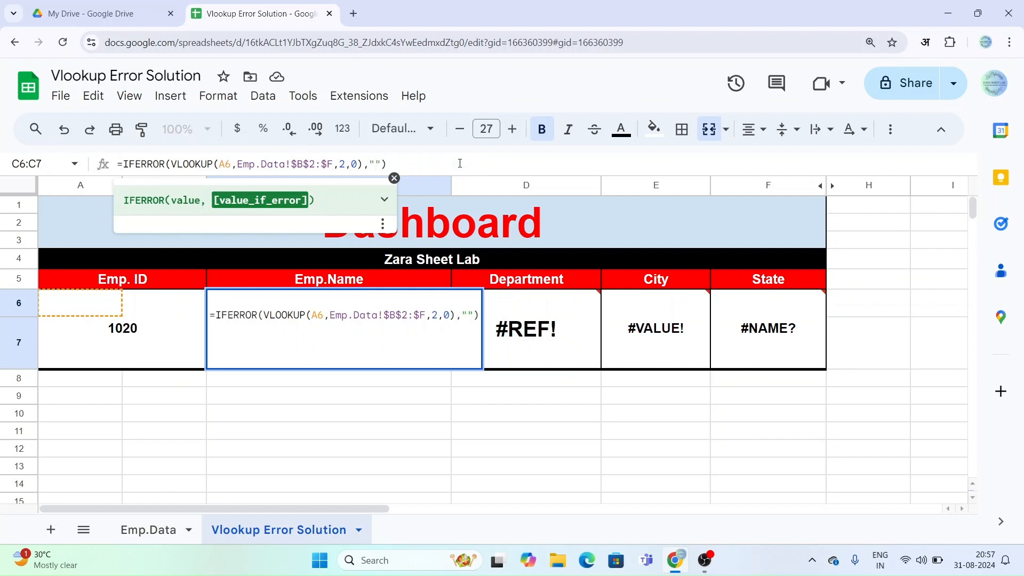
pyautogui.write('Missing Data')
pyautogui.press('Return')
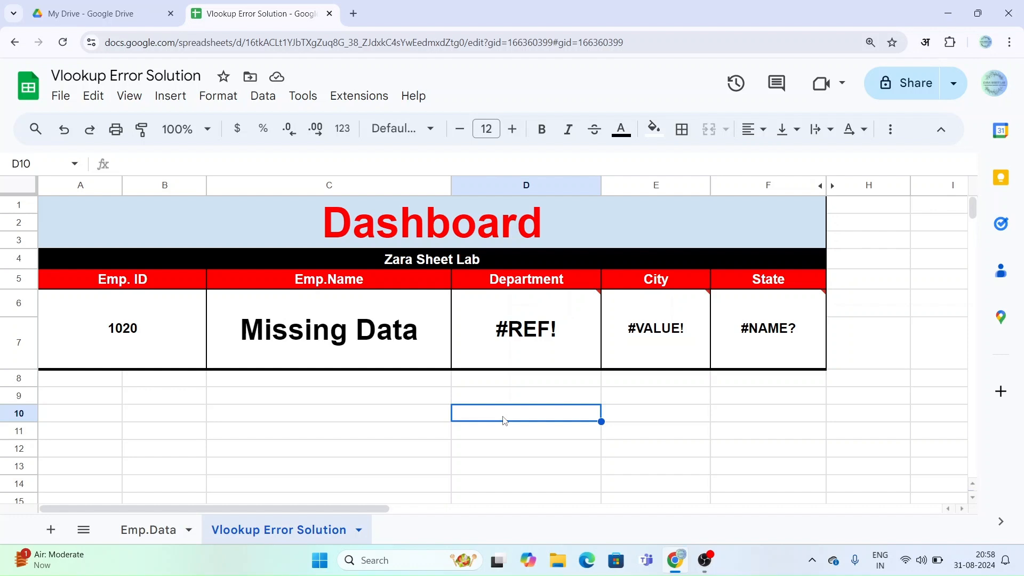
# - Examine the Department cell's #REF! error note and the column index in its VLOOKUP formula
pyautogui.moveTo(528, 345)
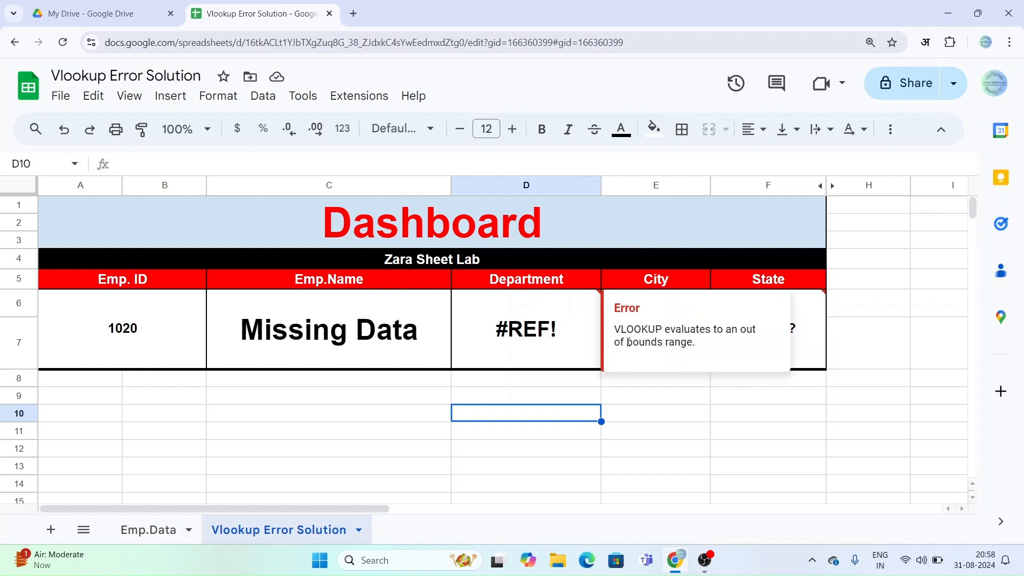
pyautogui.click(540, 338)
pyautogui.doubleClick(540, 339)
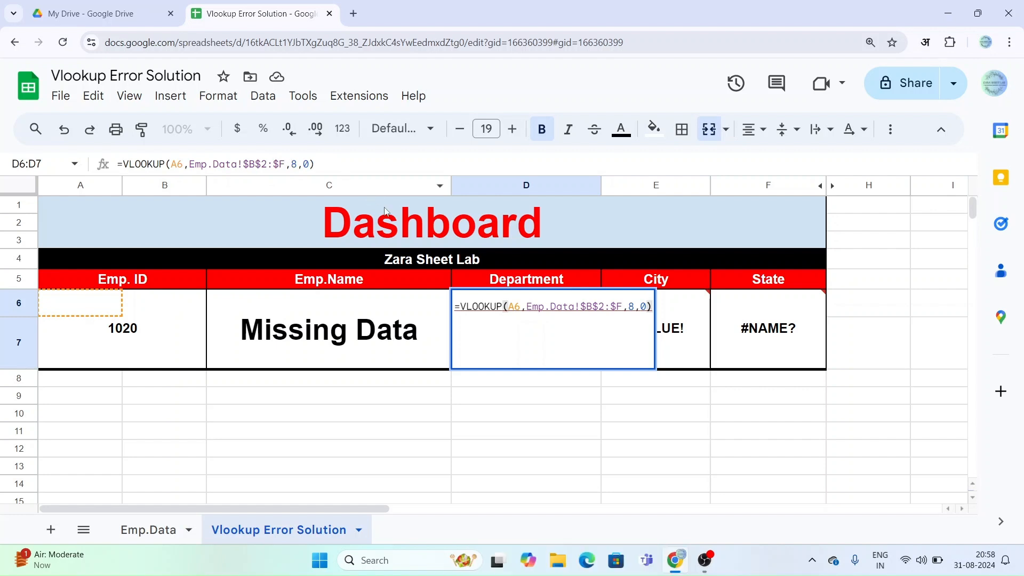
pyautogui.click(479, 423)
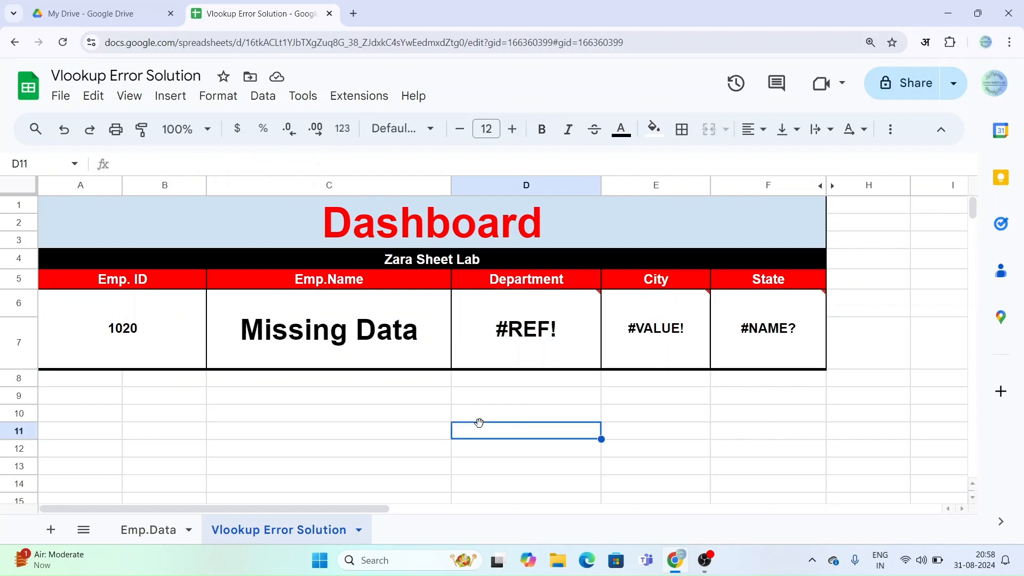
pyautogui.click(498, 366)
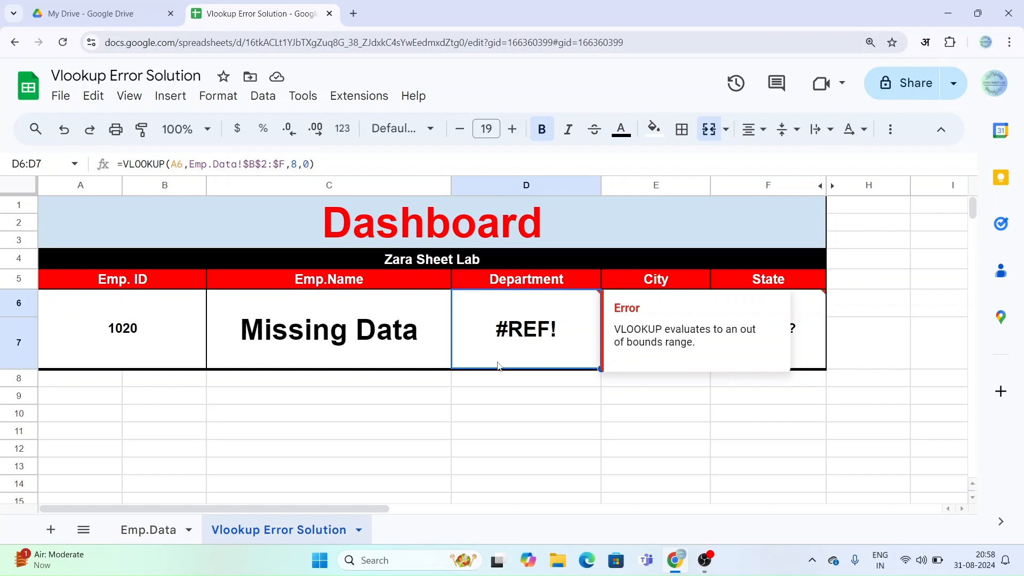
# - Check the columns of Emp.Data one by one from City to Salary Per Month against the Department lookup, returning to the dashboard
pyautogui.click(165, 528)
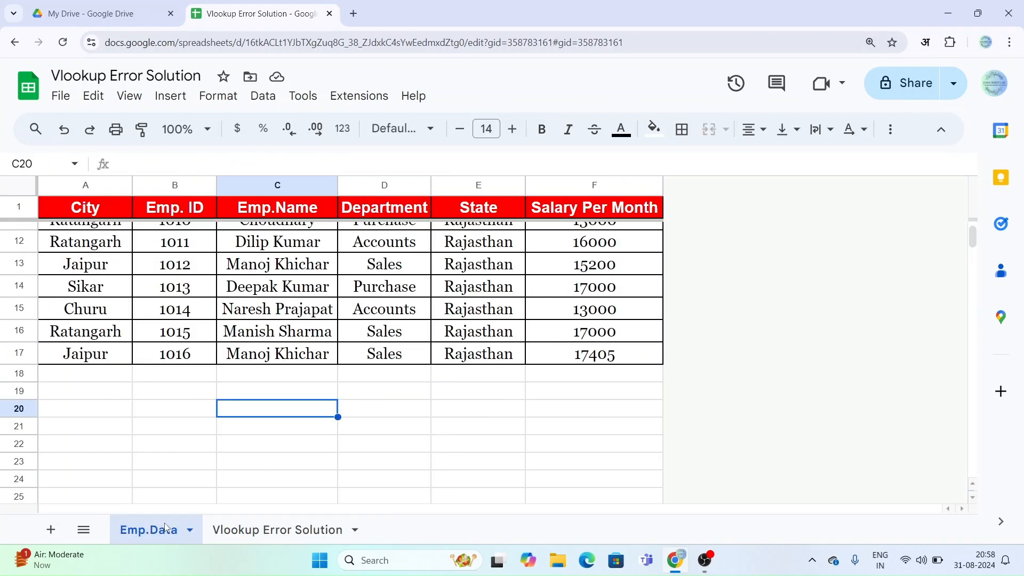
pyautogui.scroll(5, 268, 414)
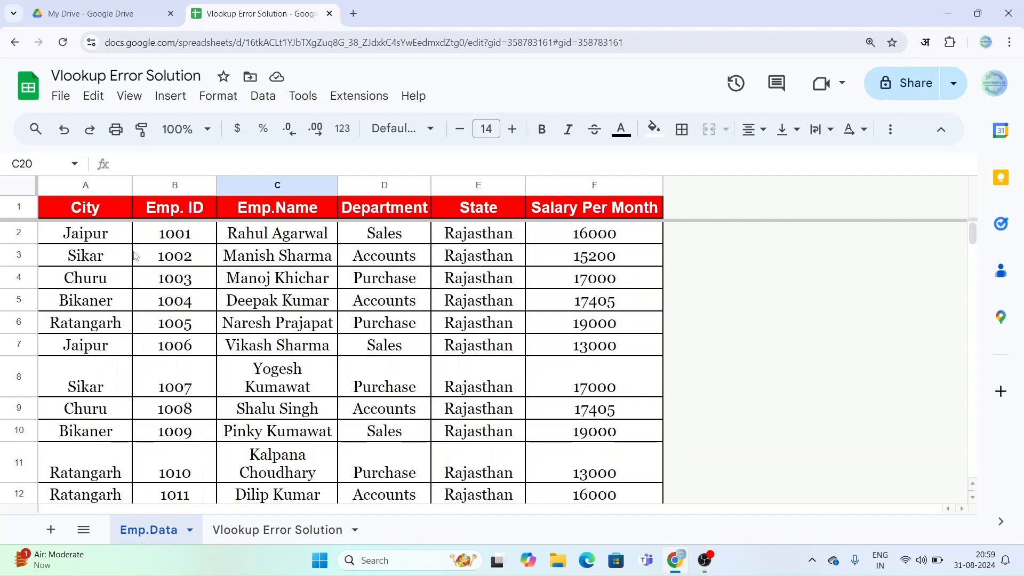
pyautogui.click(100, 295)
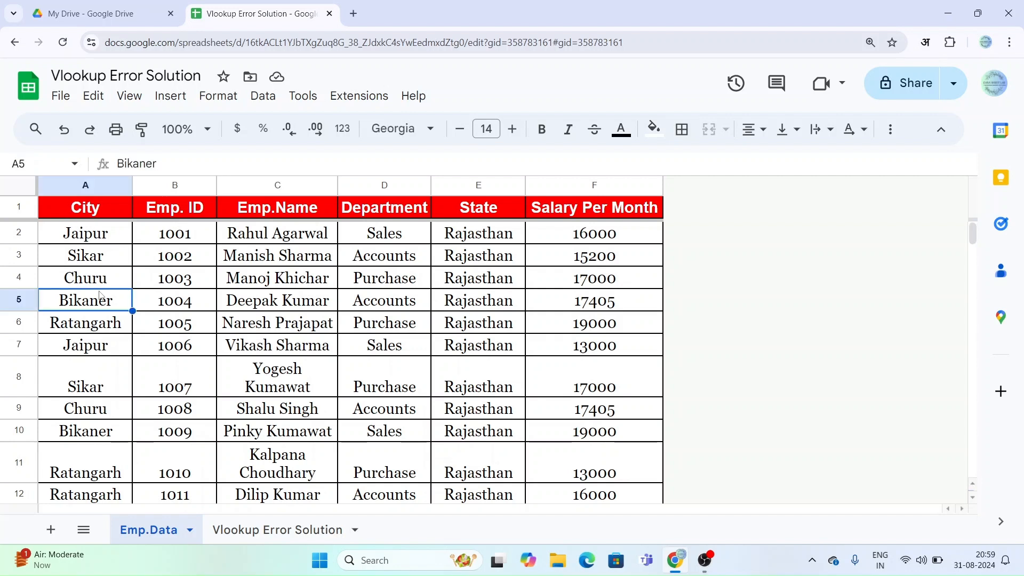
pyautogui.click(106, 183)
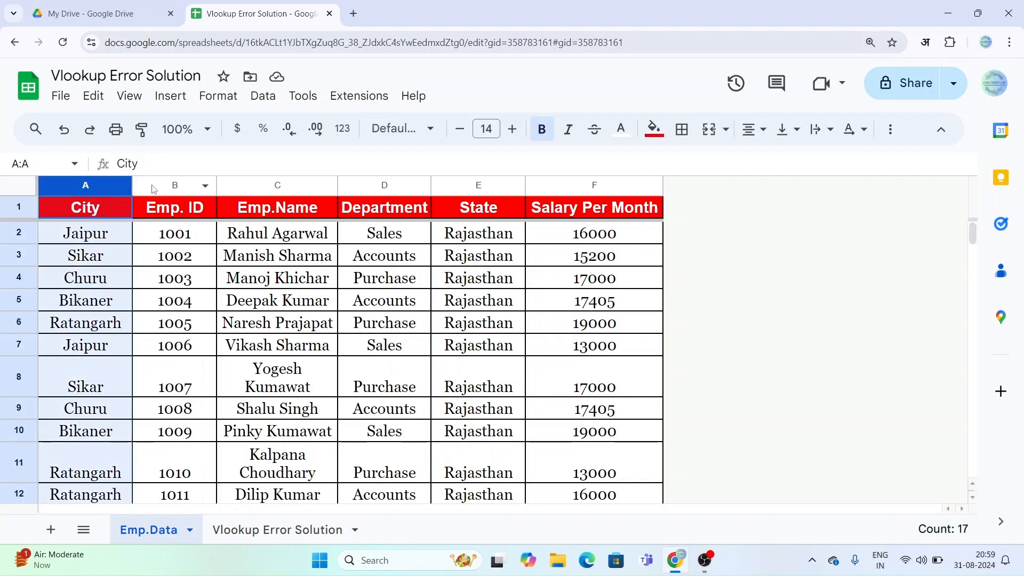
pyautogui.click(155, 187)
pyautogui.click(256, 190)
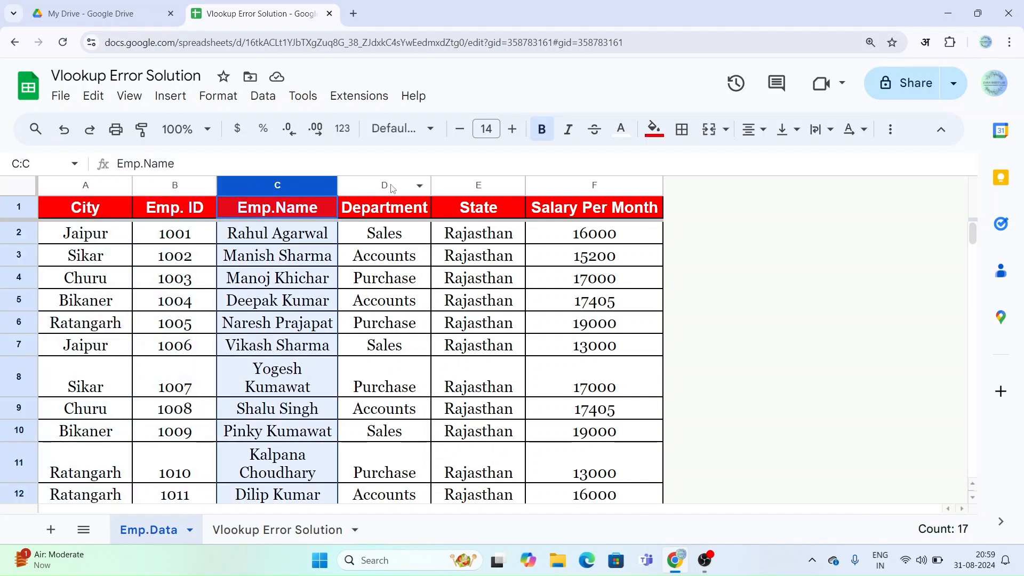
pyautogui.click(392, 186)
pyautogui.click(477, 186)
pyautogui.click(575, 184)
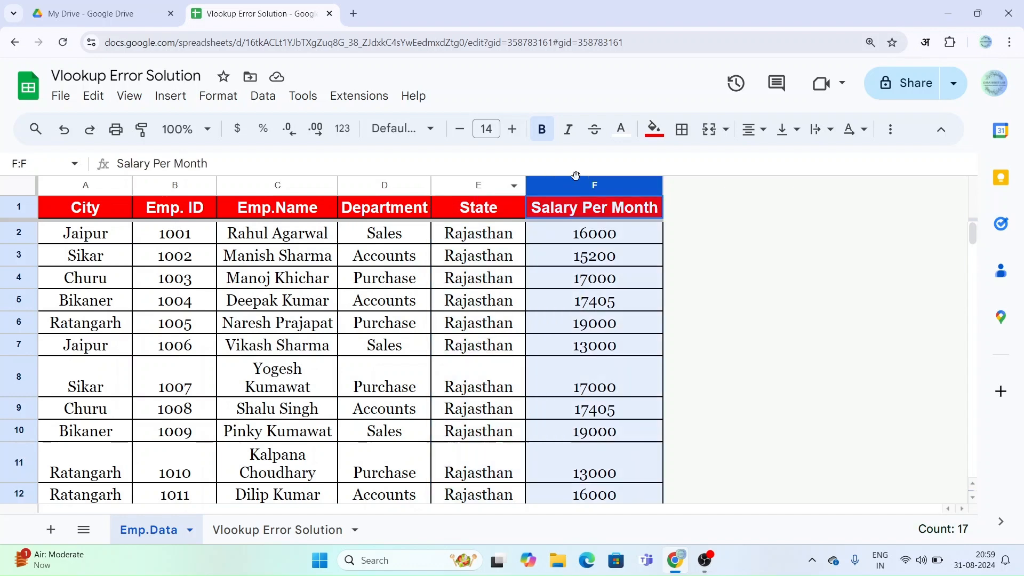
pyautogui.click(472, 332)
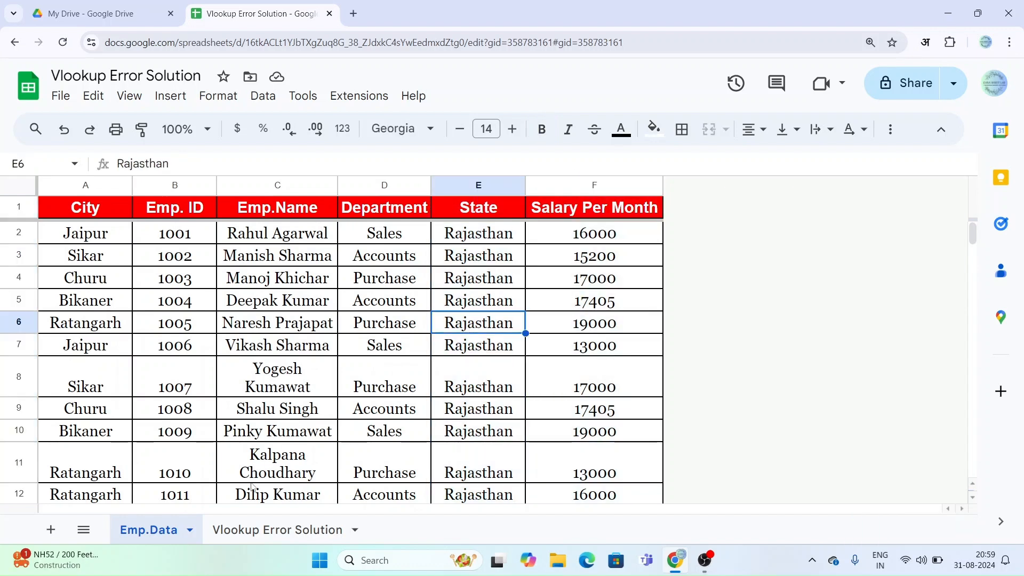
pyautogui.click(257, 532)
pyautogui.moveTo(555, 330)
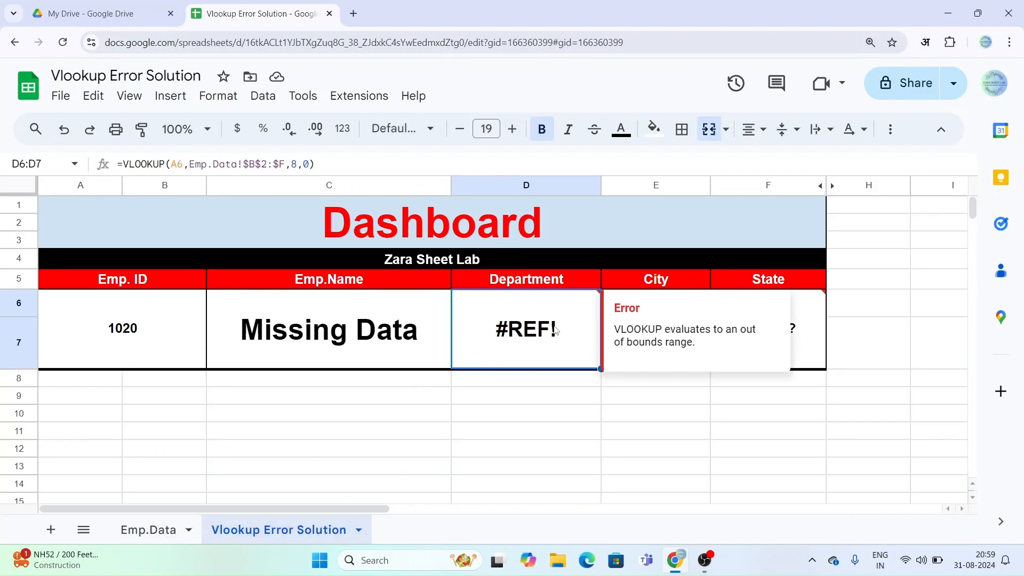
pyautogui.click(297, 164)
pyautogui.press('Escape')
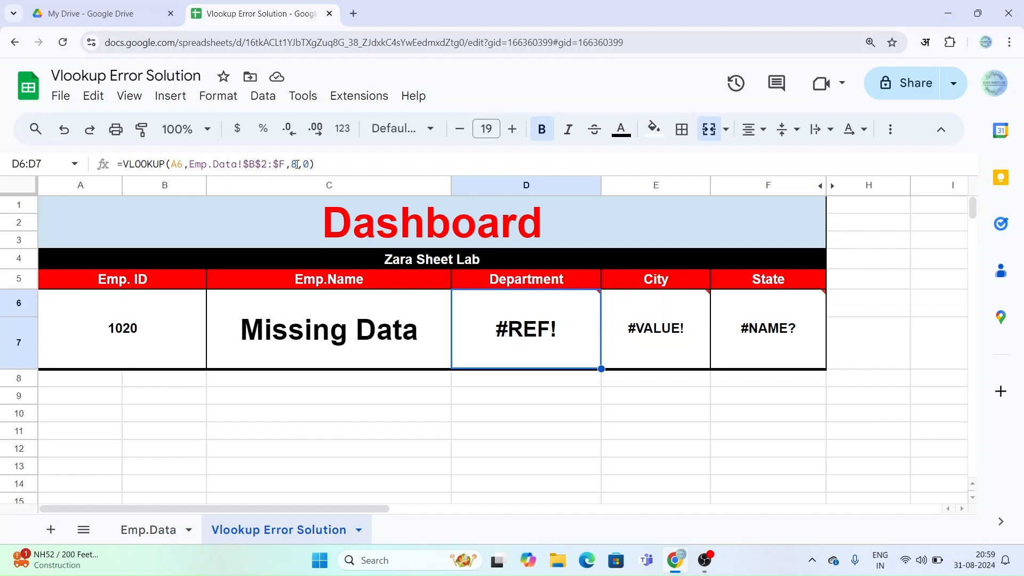
pyautogui.press('Delete')
pyautogui.write('3')
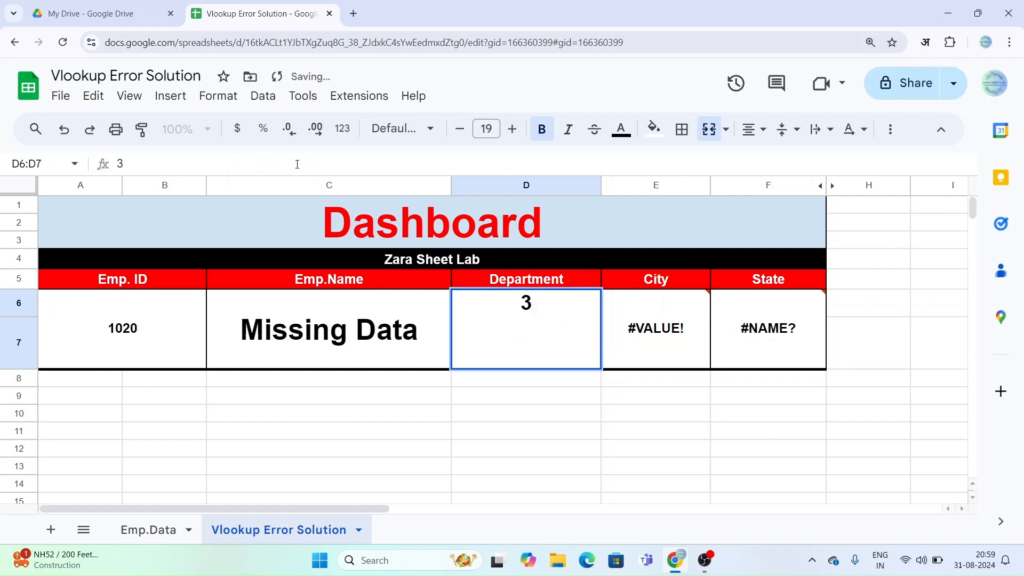
pyautogui.press('Escape')
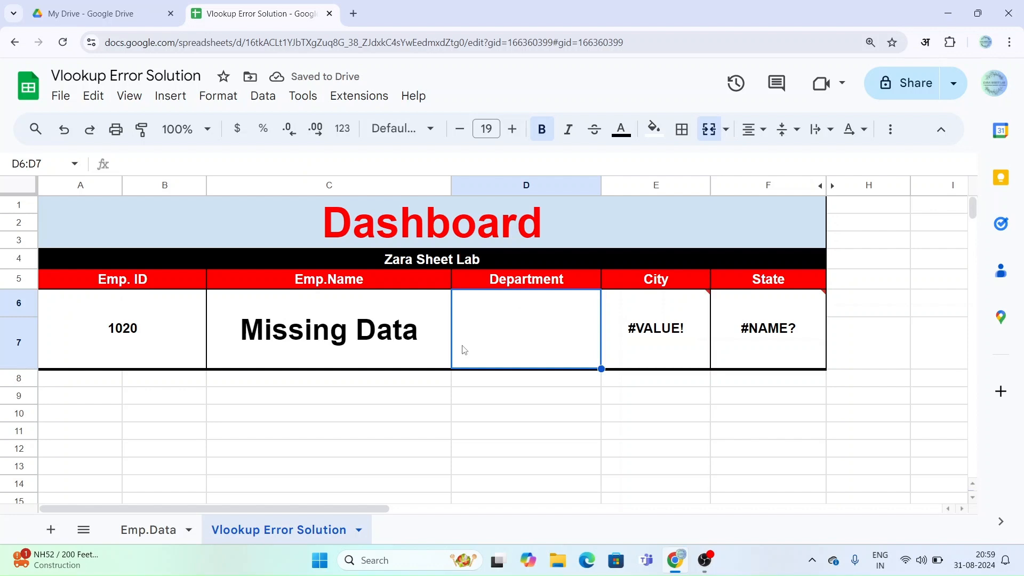
pyautogui.hotkey('ctrl', 'z')
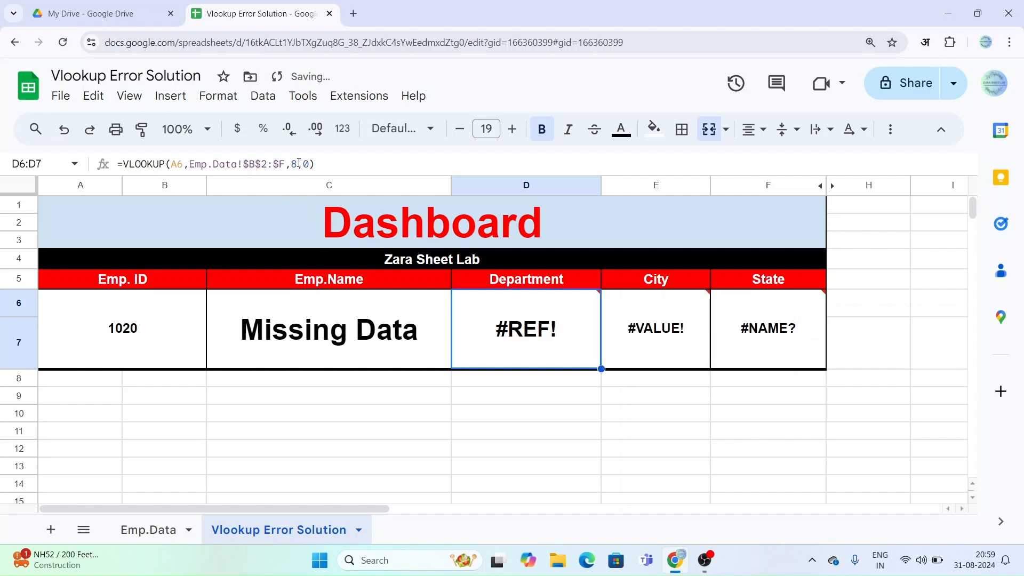
# - Set the column index in the Department VLOOKUP formula to 3
pyautogui.click(299, 163)
pyautogui.press('BackSpace')
pyautogui.write('3')
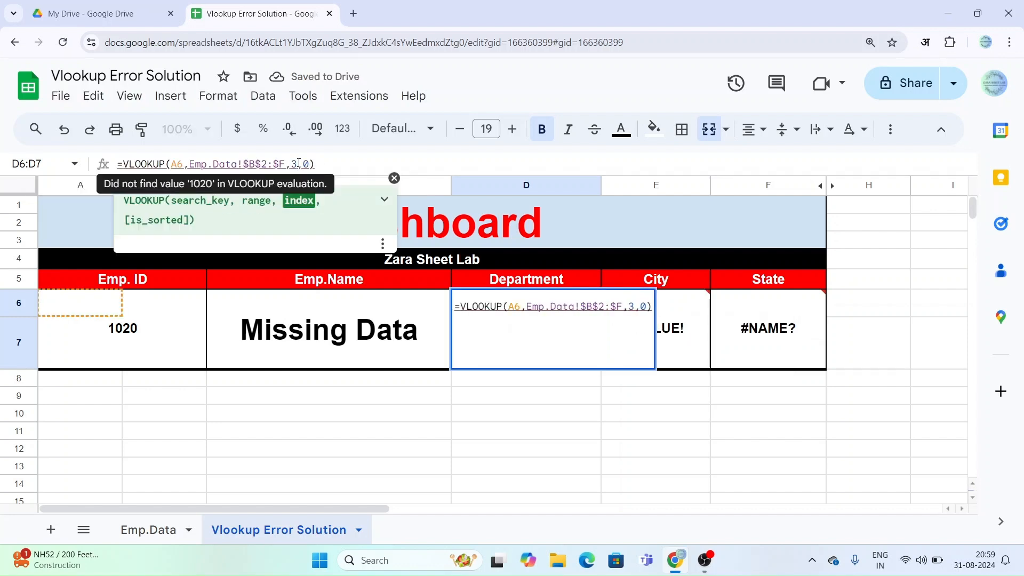
pyautogui.press('Return')
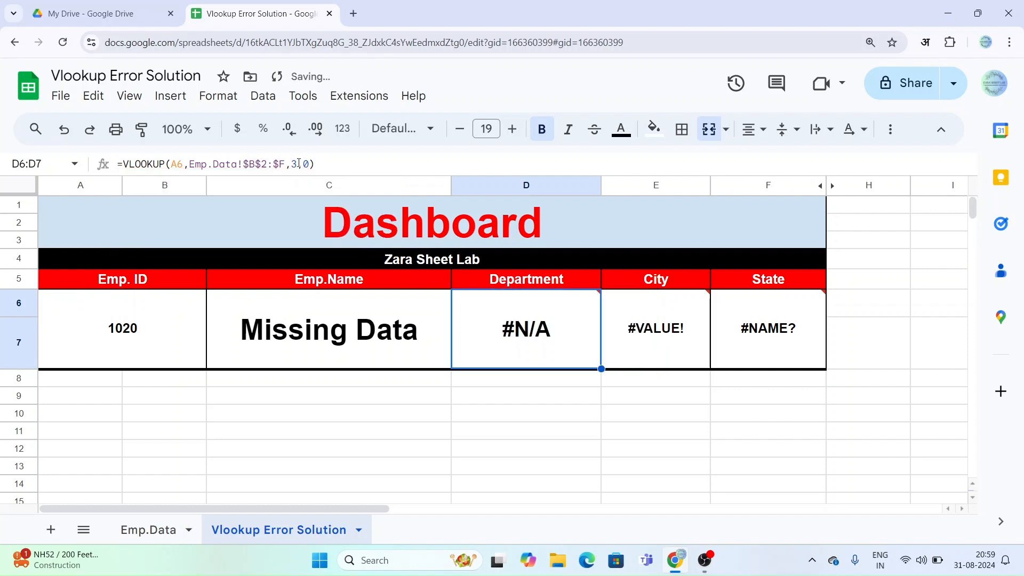
# - Set the dashboard's Emp. ID back to the first ID in Emp.Data and check the Department lookup
pyautogui.click(119, 338)
pyautogui.write('1001')
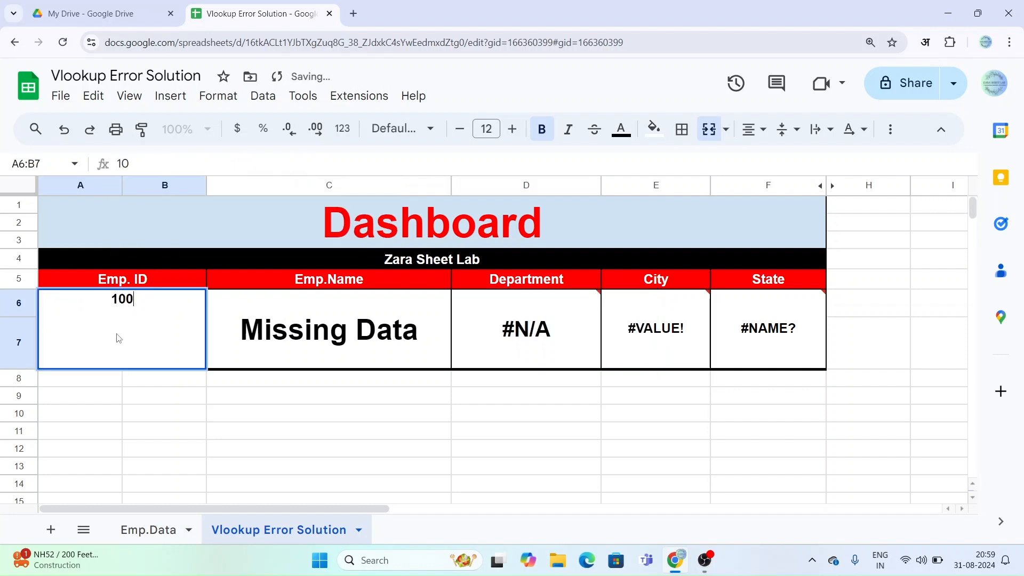
pyautogui.press('Return')
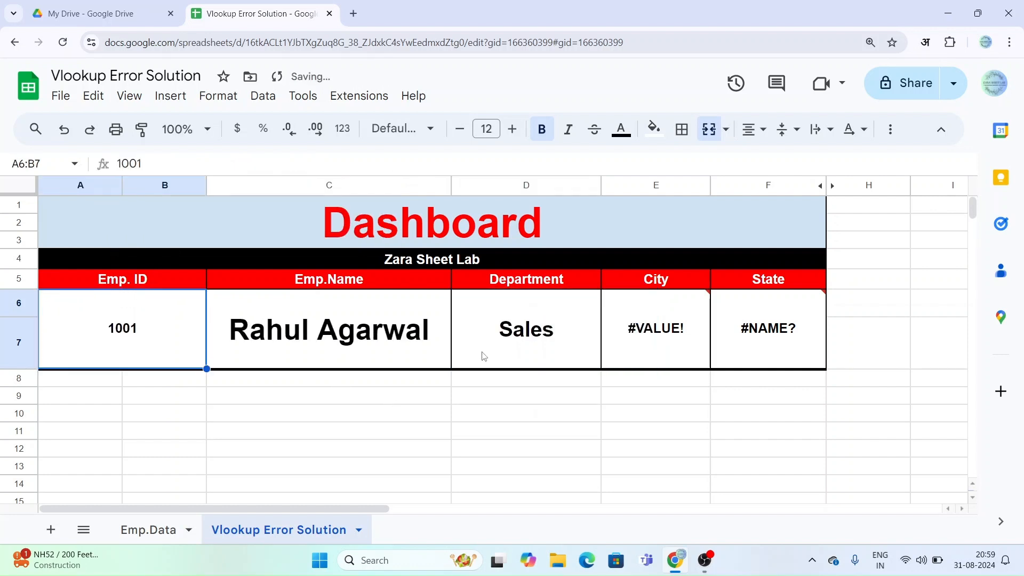
pyautogui.click(507, 352)
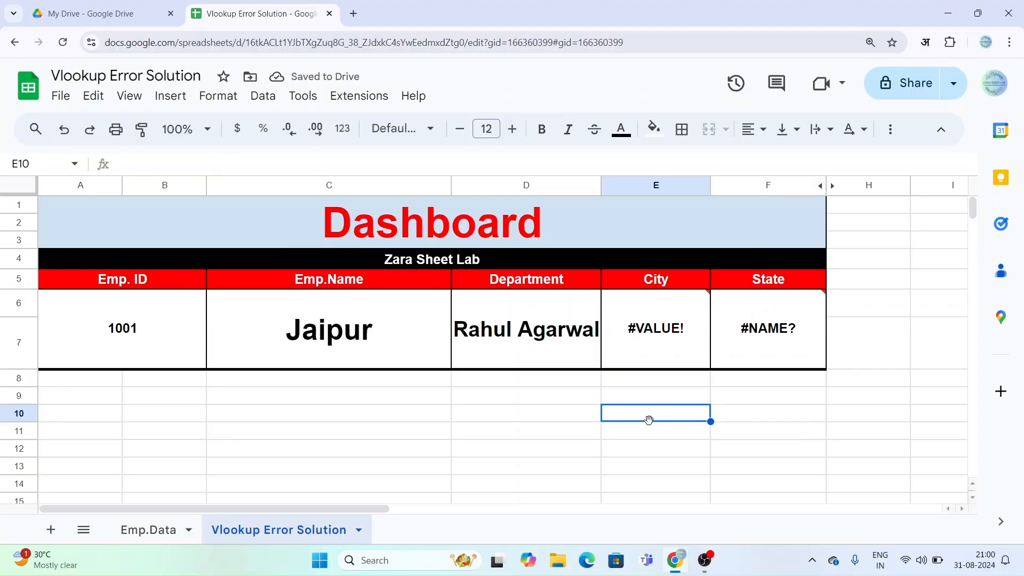
# - Examine the City cell's #VALUE! error note and compare its VLOOKUP search key range with the Emp. ID column in Emp.Data
pyautogui.click(664, 354)
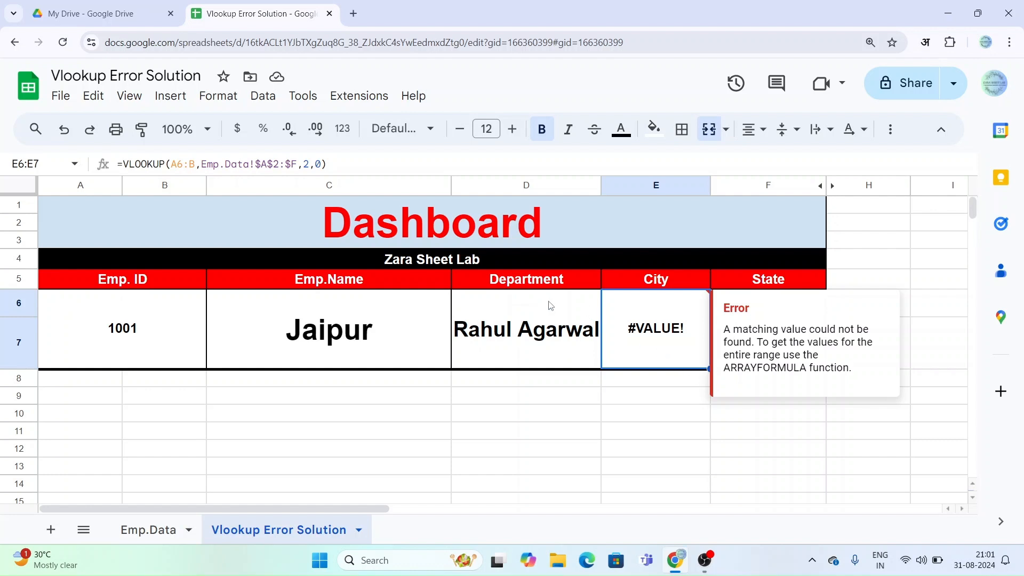
pyautogui.click(198, 164)
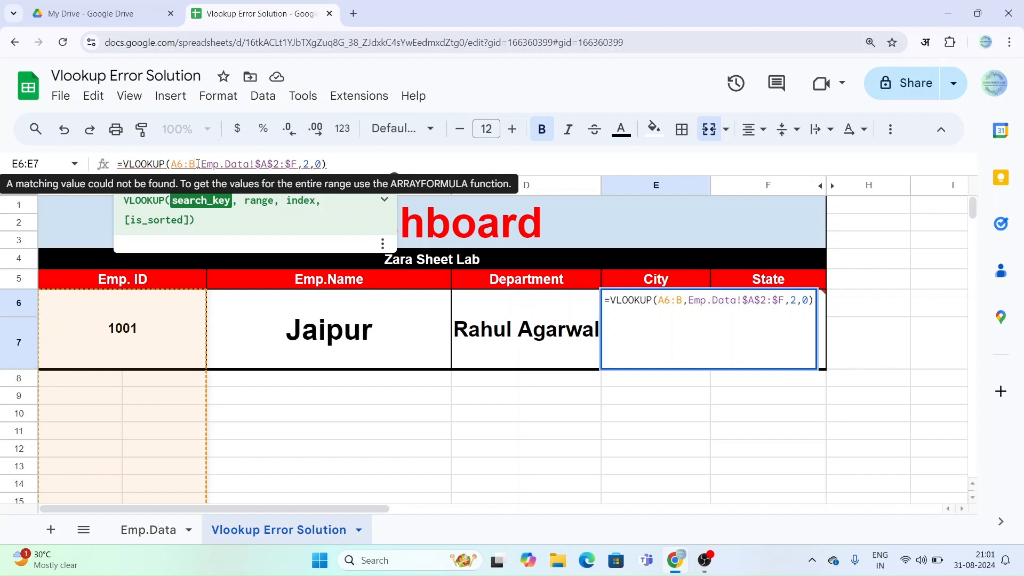
pyautogui.press('Return')
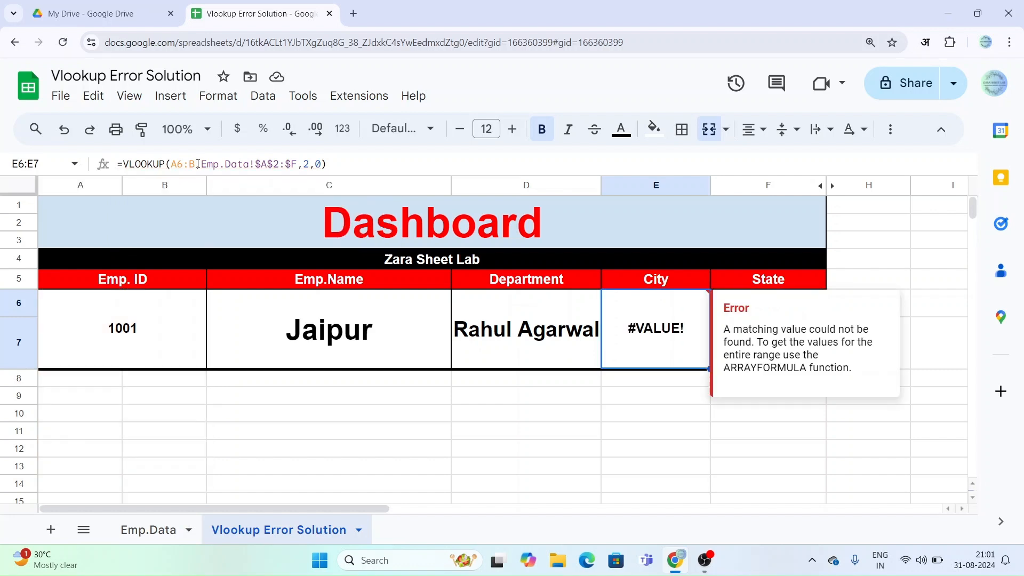
pyautogui.click(148, 528)
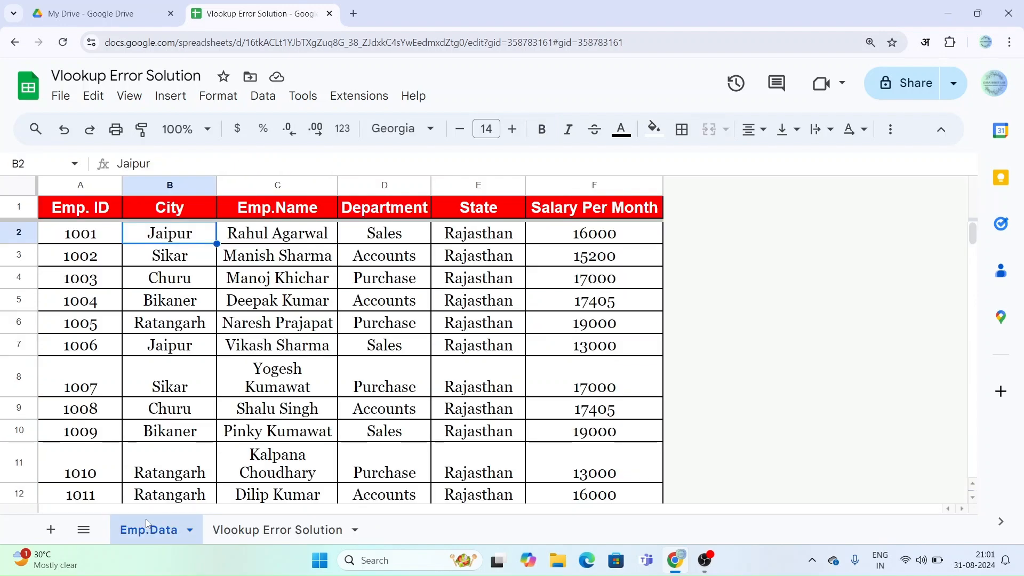
pyautogui.moveTo(91, 239); pyautogui.dragTo(99, 414)
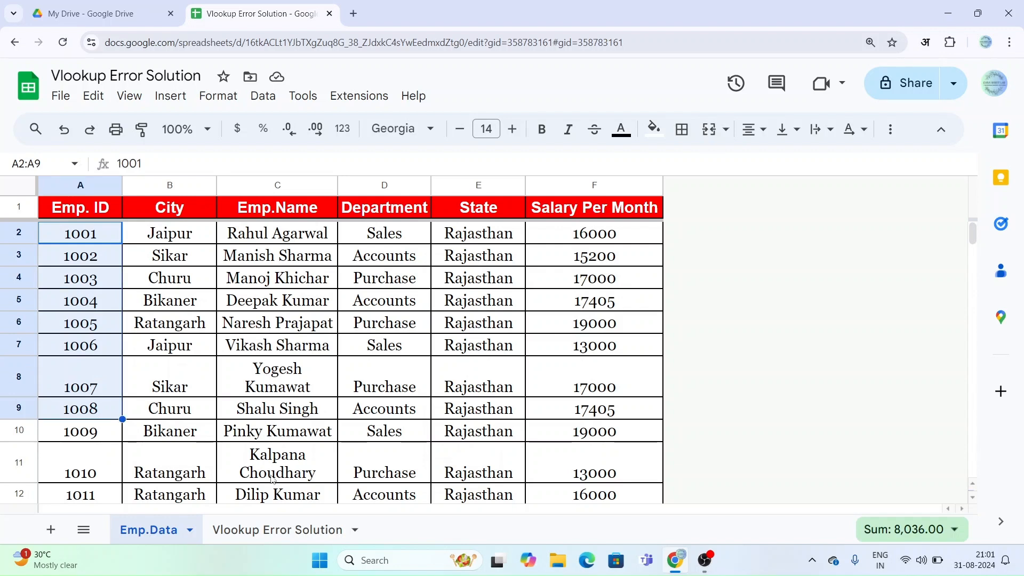
pyautogui.click(278, 530)
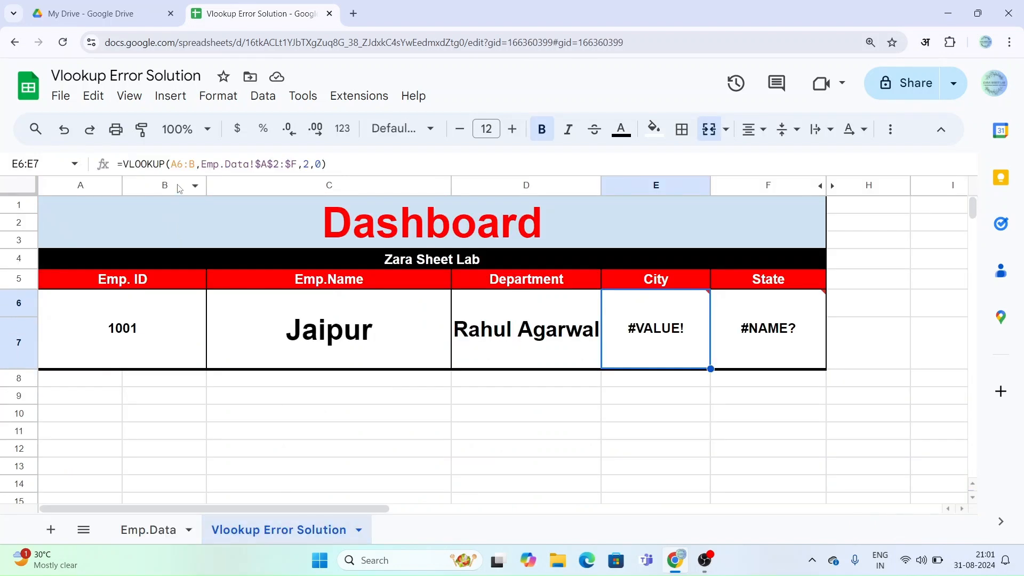
pyautogui.click(182, 167)
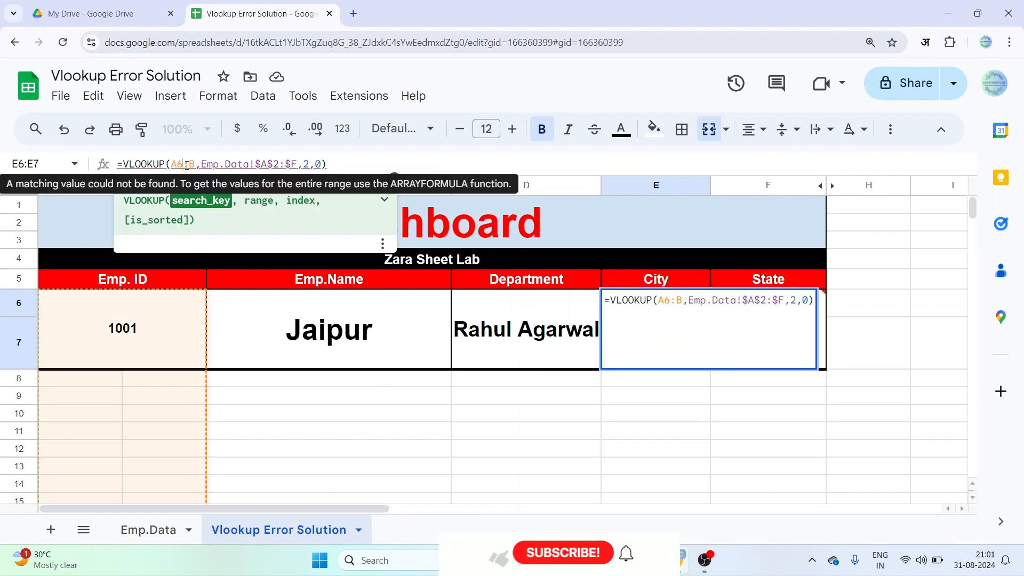
pyautogui.press('Return')
pyautogui.click(628, 334)
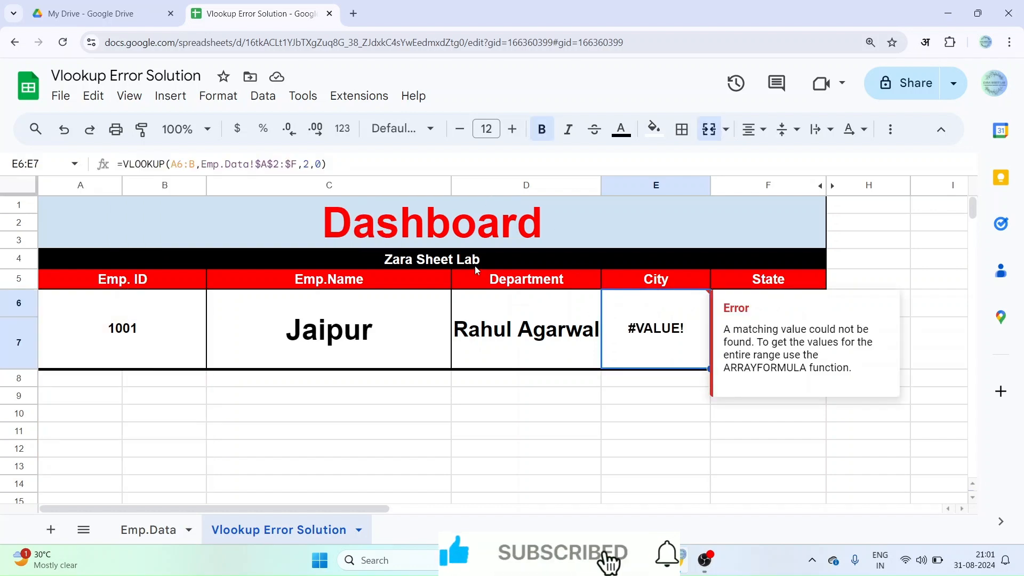
# - Set the search key in the City VLOOKUP formula to the single cell A6
pyautogui.click(195, 163)
pyautogui.press('BackSpace')
pyautogui.press('BackSpace')
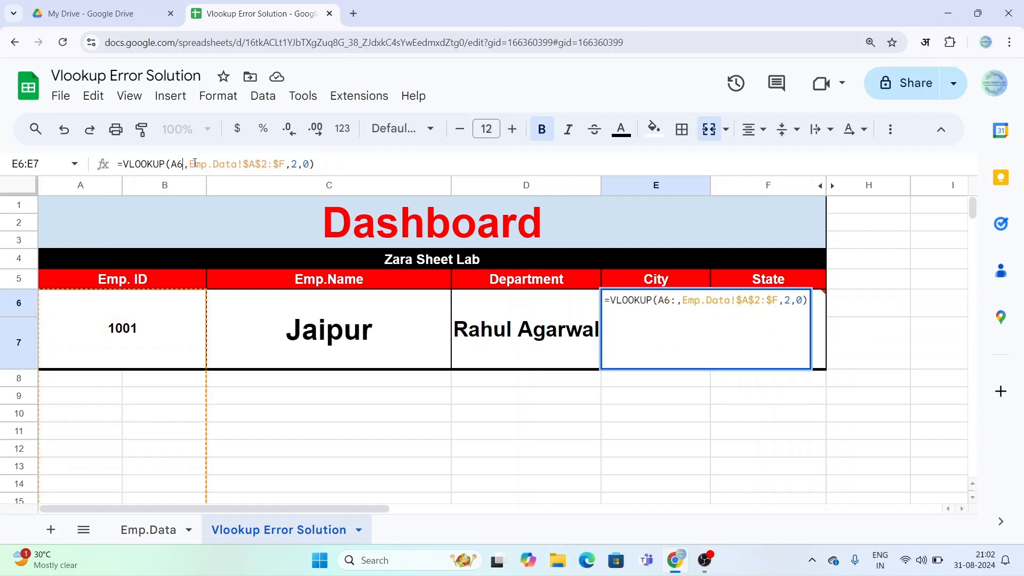
pyautogui.press('Return')
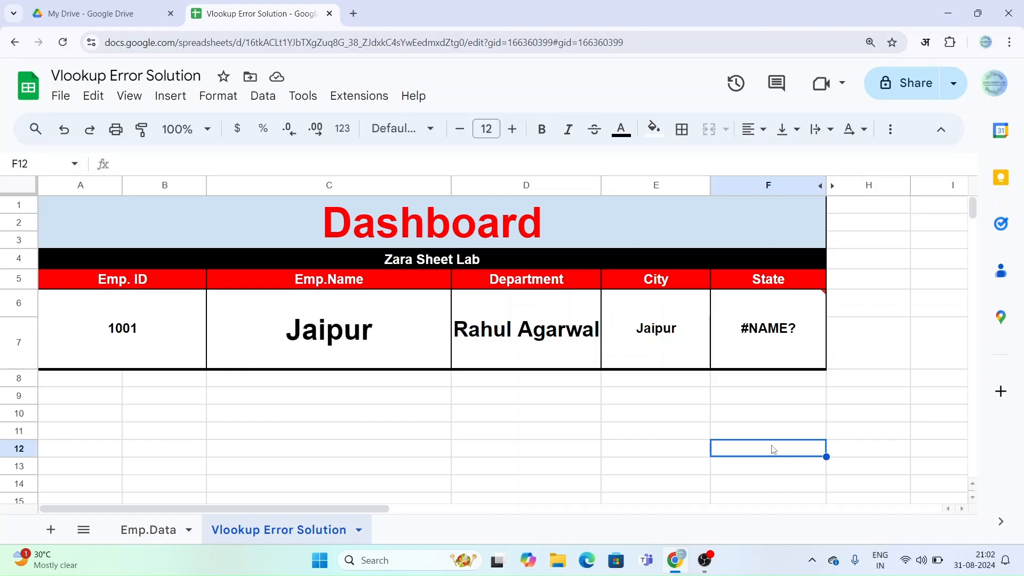
# - Check the State cell's #NAME? error note and correct the misspelled function name in its formula to VLOOKUP
pyautogui.click(801, 344)
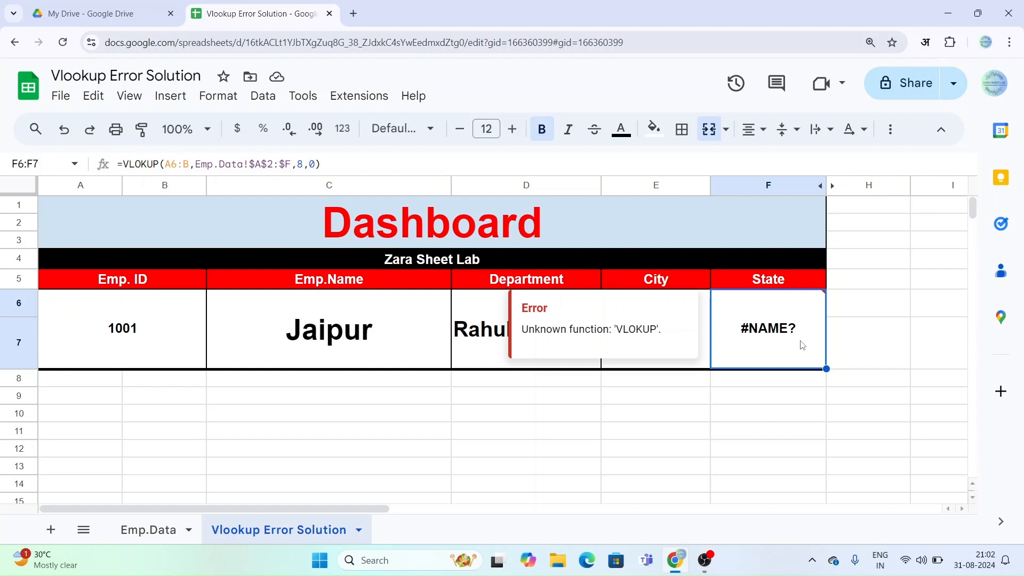
pyautogui.click(780, 418)
pyautogui.click(765, 349)
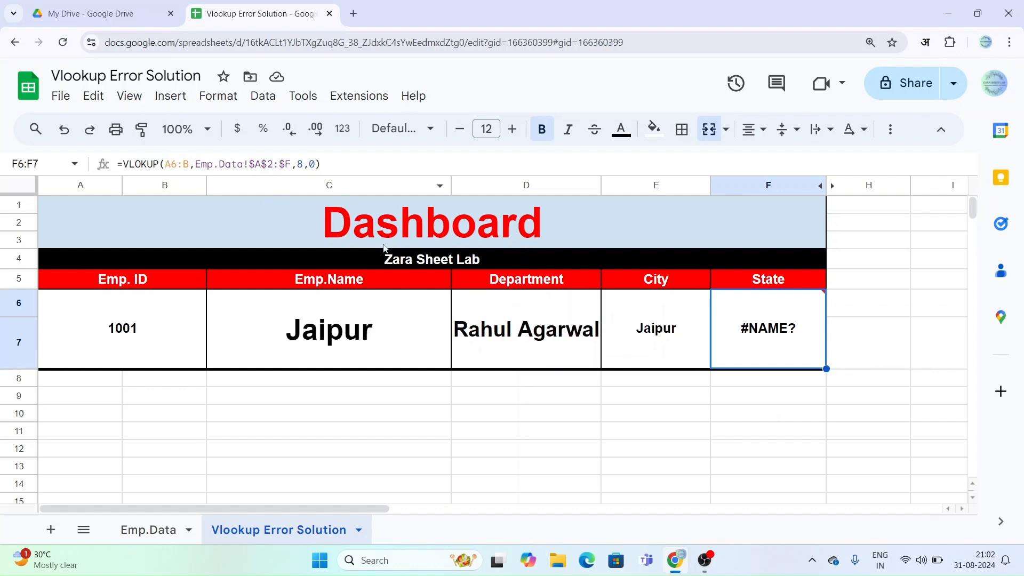
pyautogui.moveTo(785, 359)
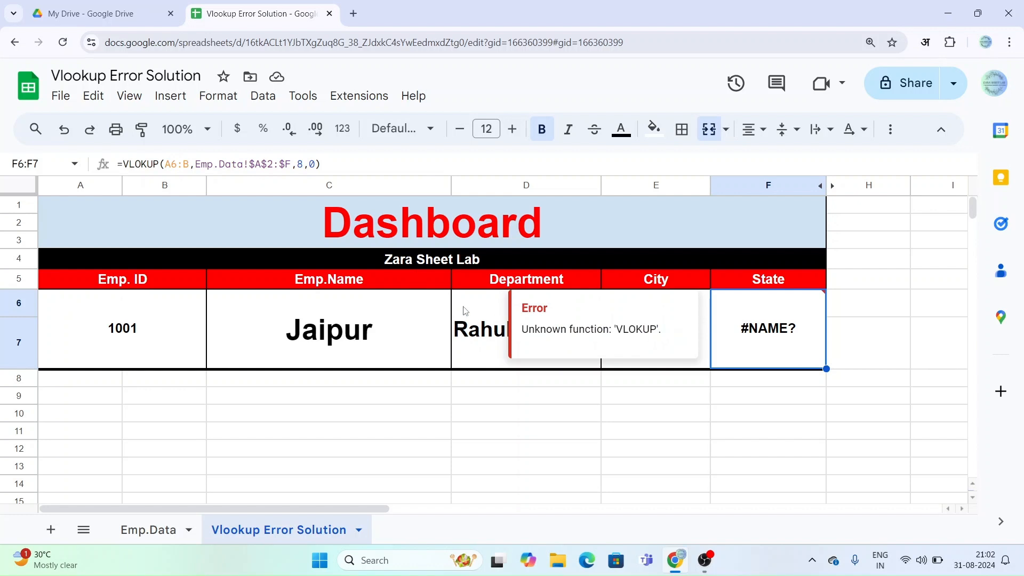
pyautogui.click(159, 164)
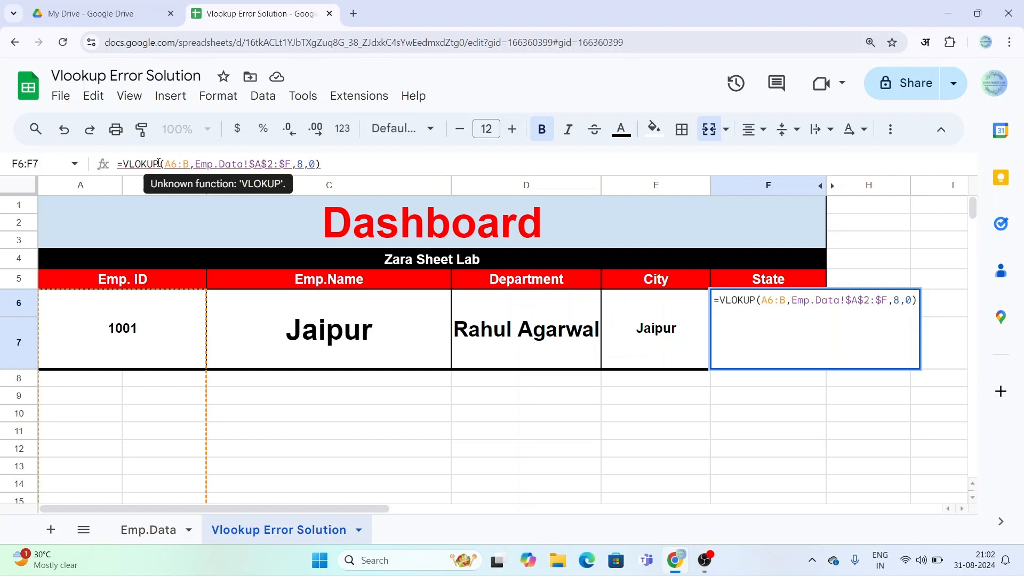
pyautogui.click(138, 163)
pyautogui.write('o')
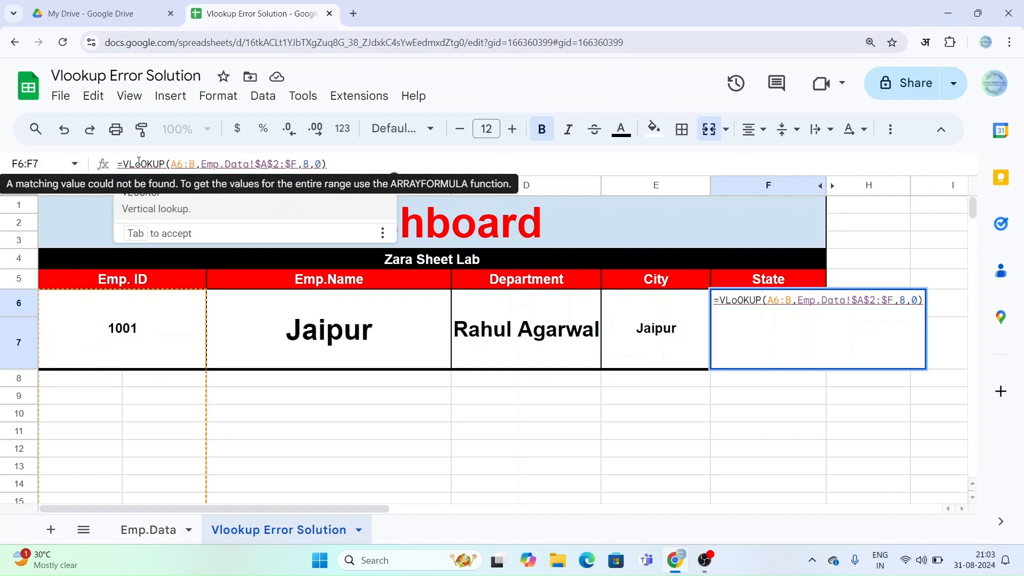
pyautogui.click(161, 205)
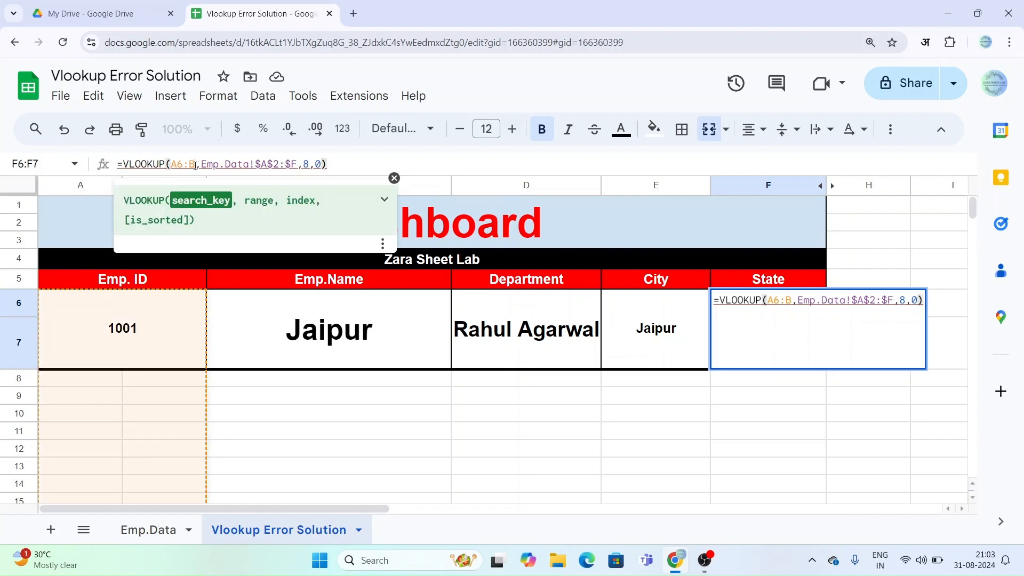
# - Set the State VLOOKUP formula's search key to A6 and its column index to 2
pyautogui.press('BackSpace')
pyautogui.press('BackSpace')
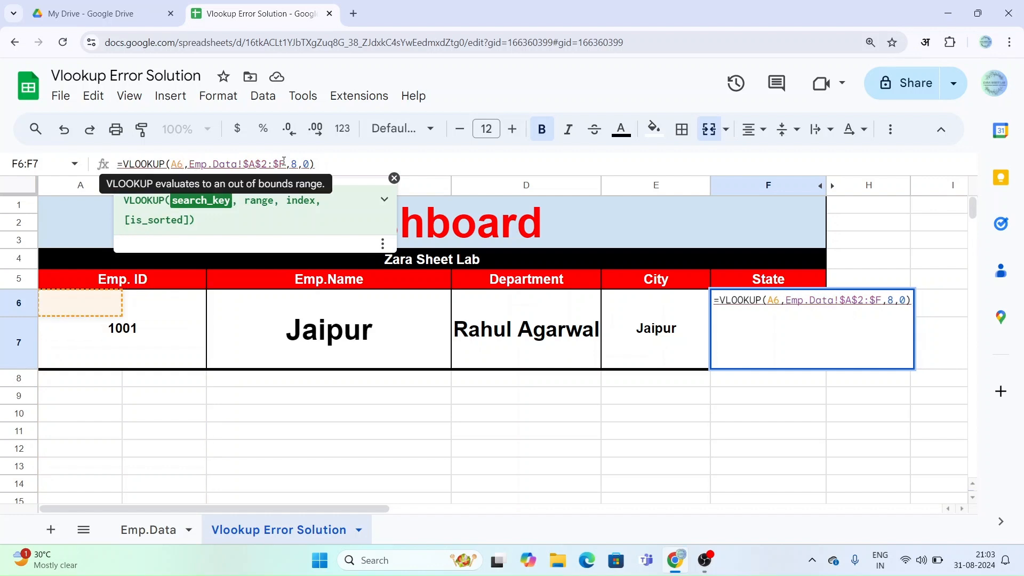
pyautogui.click(295, 164)
pyautogui.press('BackSpace')
pyautogui.write('2')
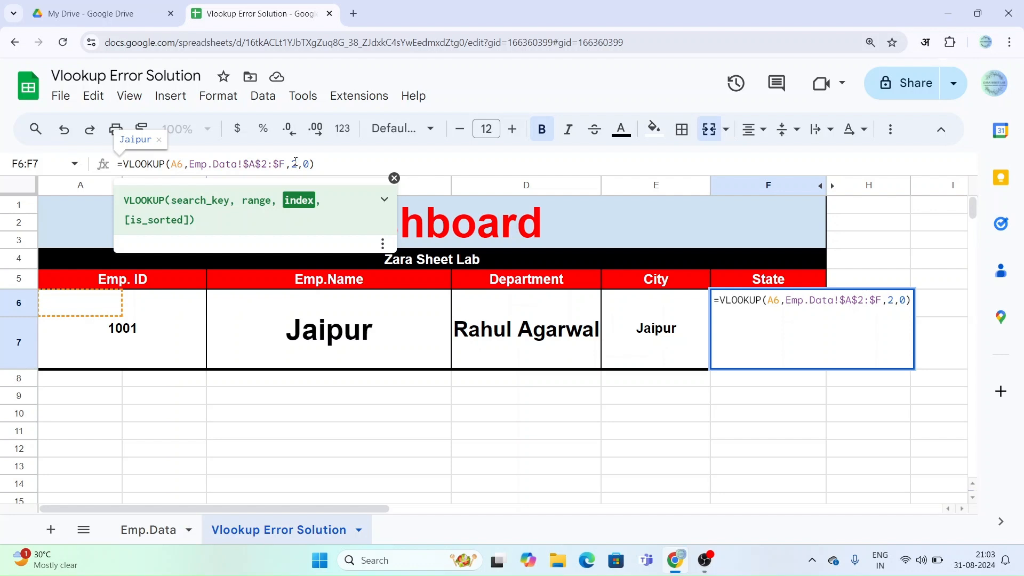
pyautogui.click(533, 413)
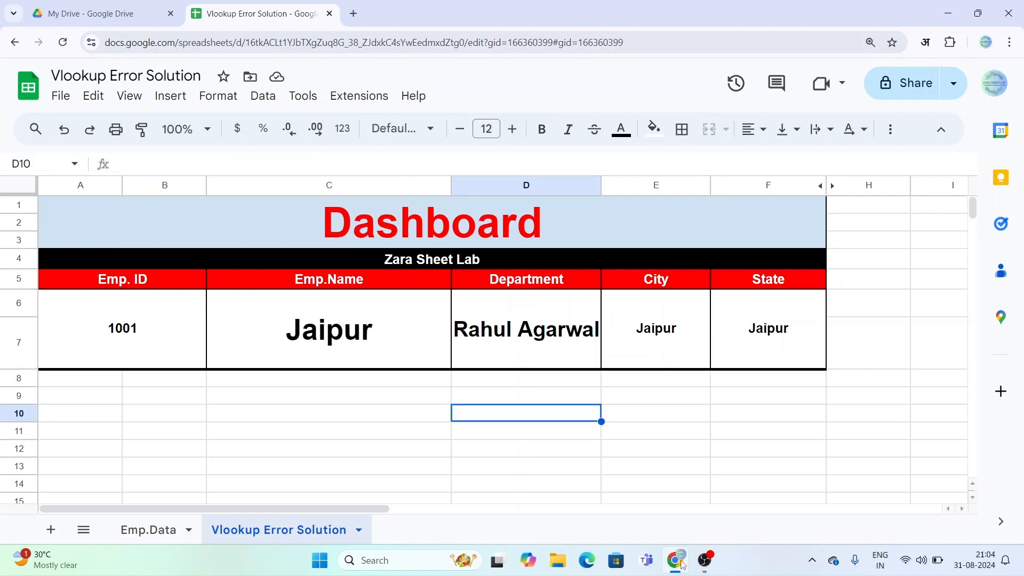